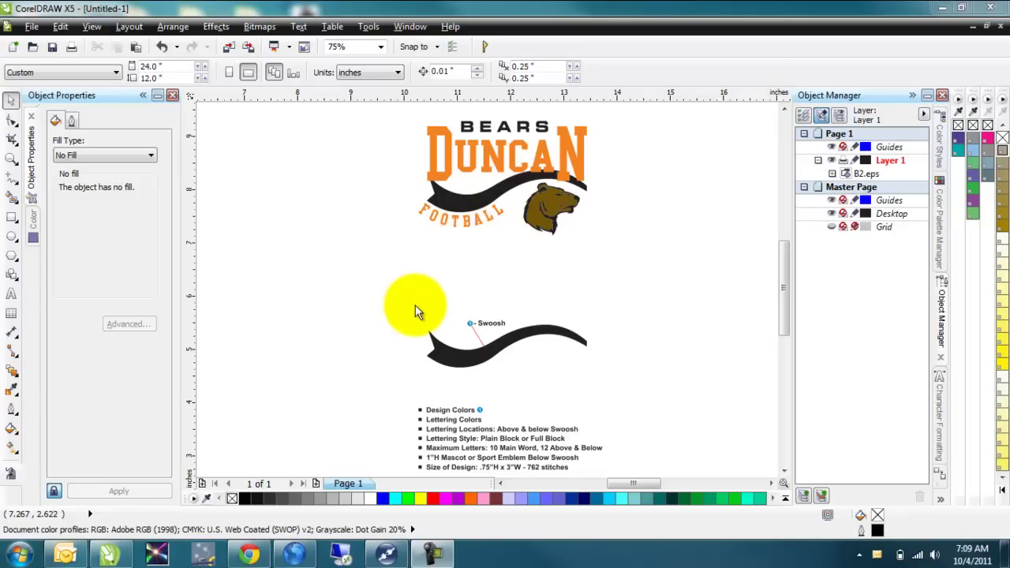
# - Ungroup all of the imported artwork into separate curves
pyautogui.click(453, 357)
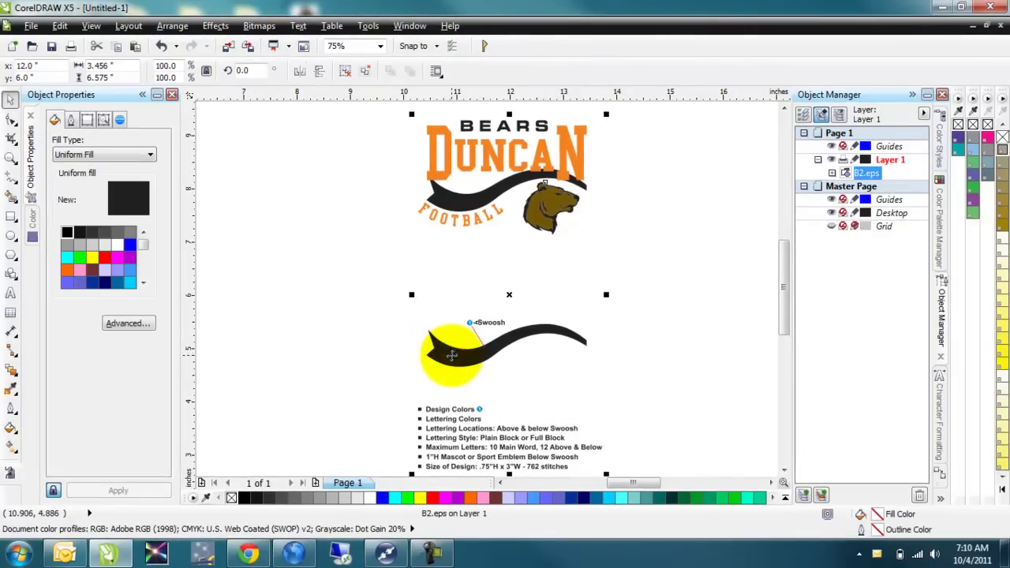
pyautogui.rightClick(453, 360)
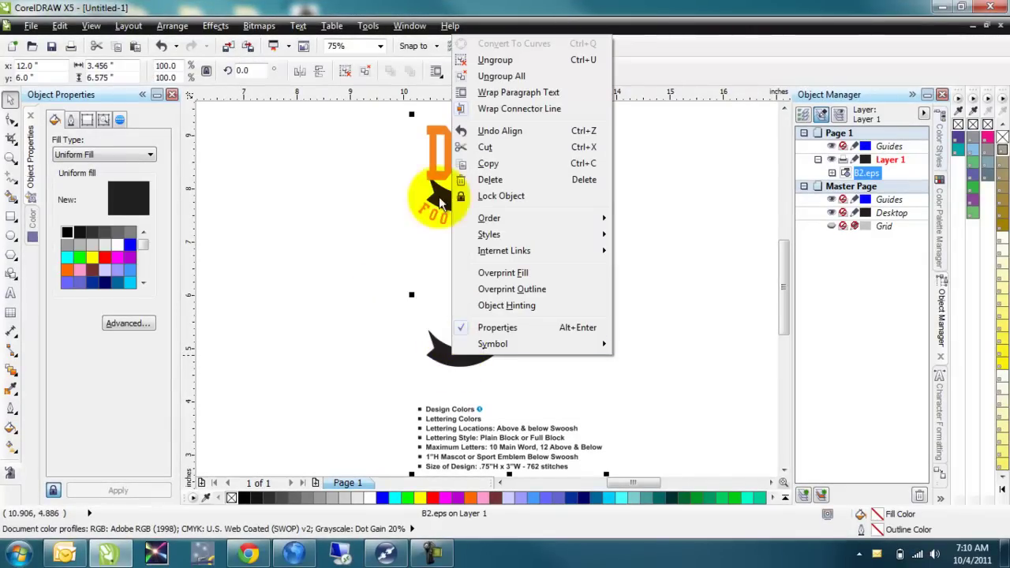
pyautogui.click(489, 60)
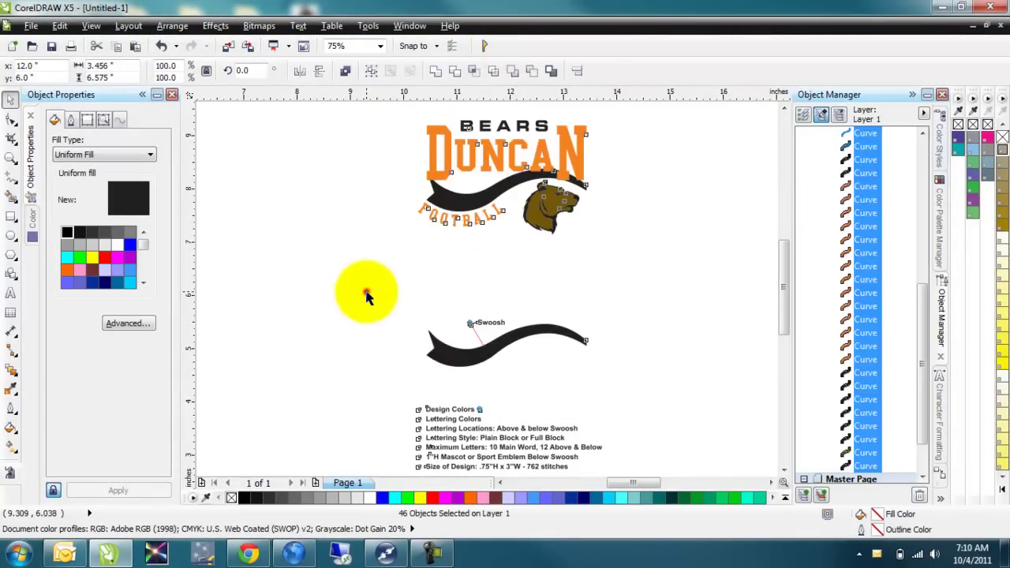
# - Delete the swoosh sample and bullet spec list, keeping only the Bears Duncan Football logo
pyautogui.moveTo(373, 290); pyautogui.dragTo(645, 454)
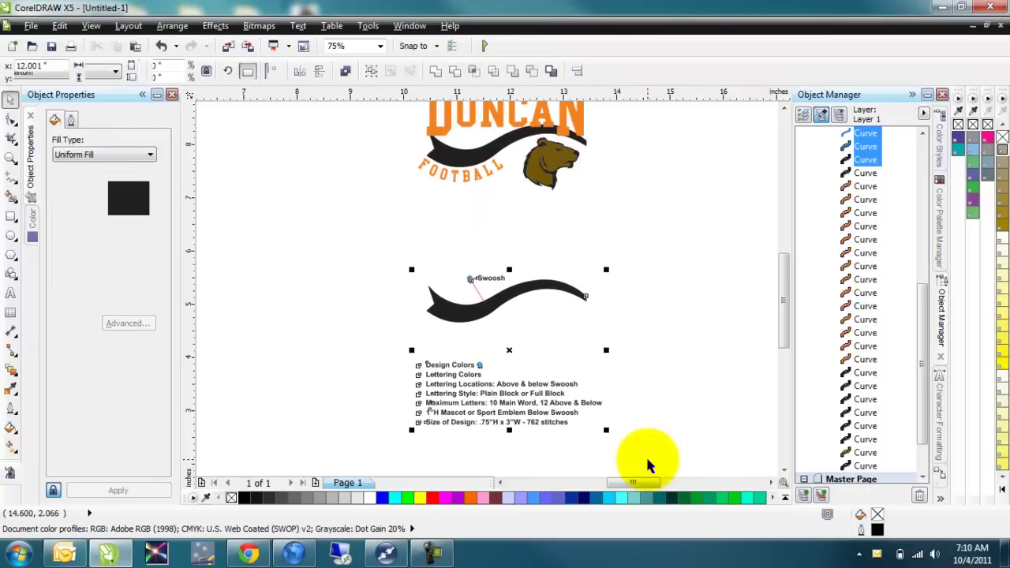
pyautogui.press('Delete')
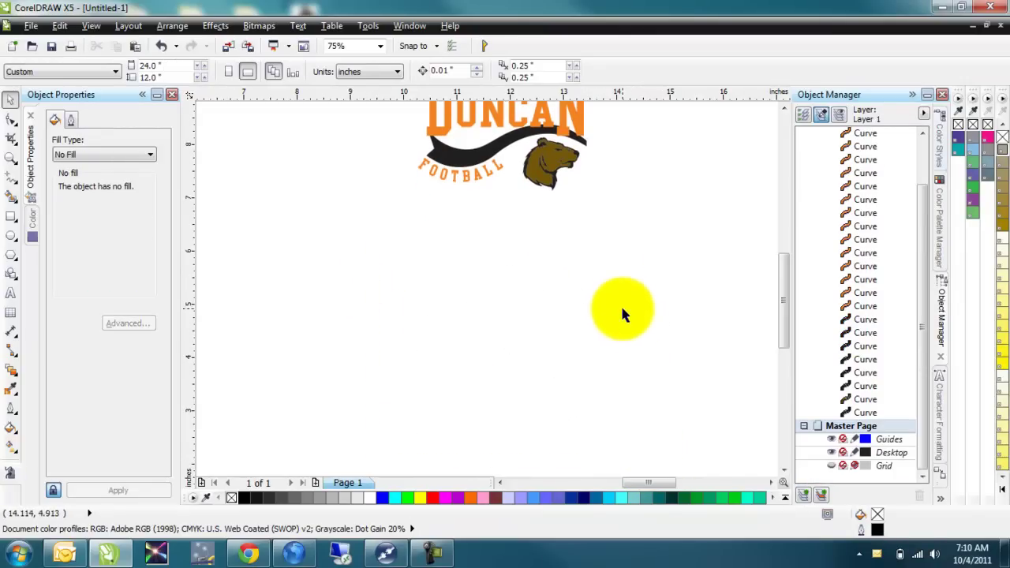
pyautogui.click(634, 289)
pyautogui.scroll(2, 552, 197)
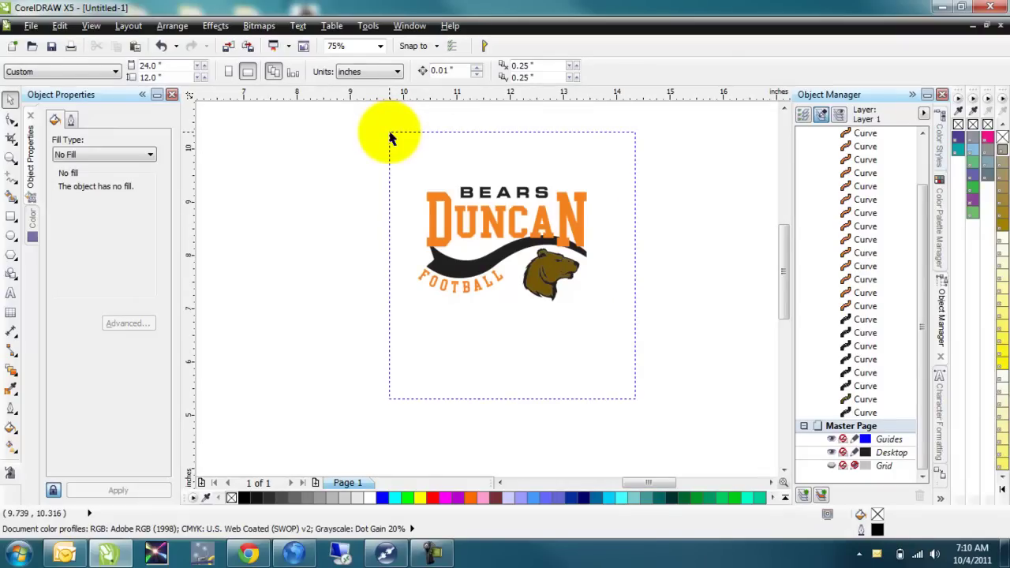
# - Select all the logo curves and inspect their nodes with the Shape tool
pyautogui.hotkey('ctrl', 'a')
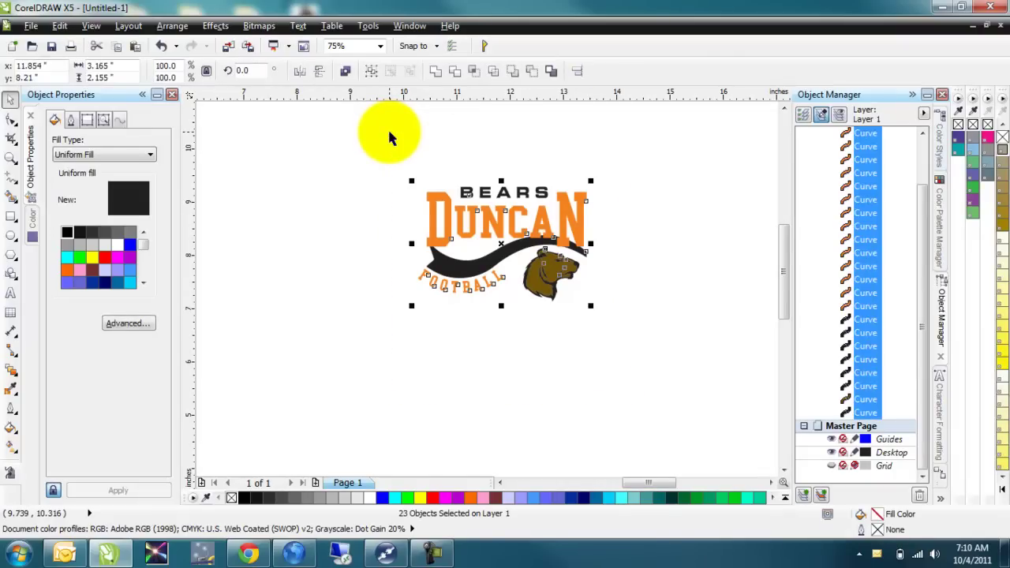
pyautogui.press('F10')
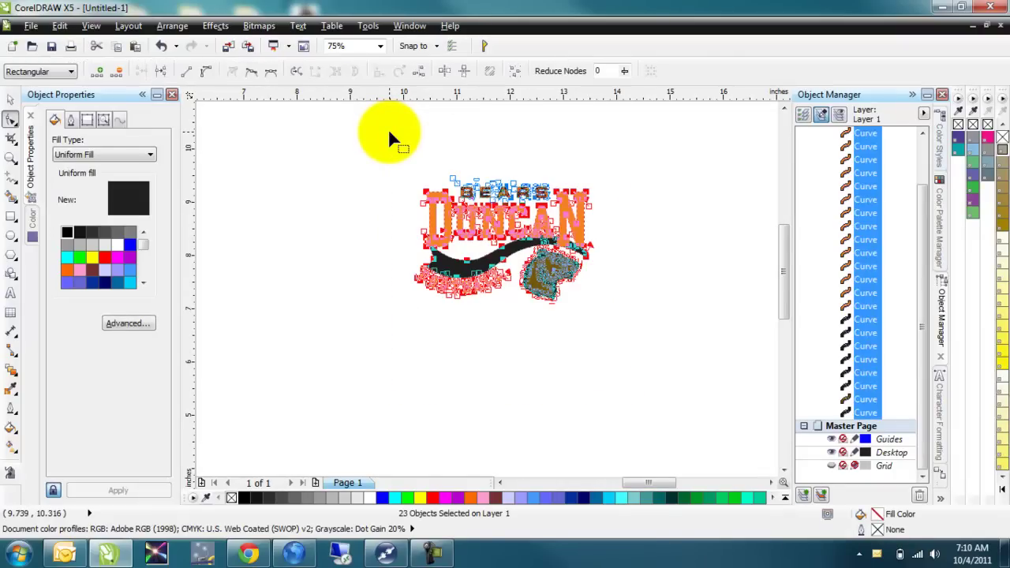
pyautogui.click(389, 131)
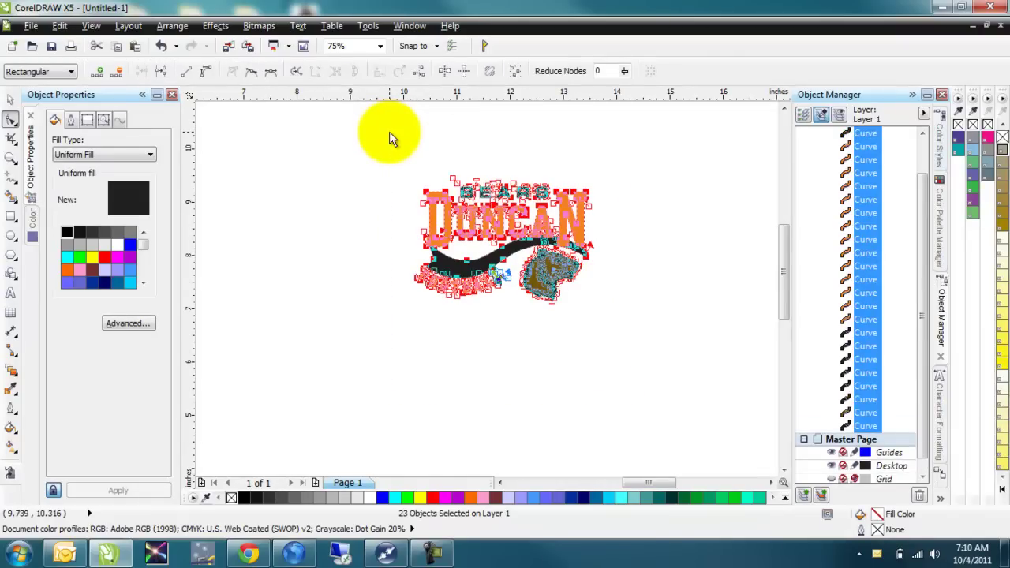
pyautogui.click(10, 100)
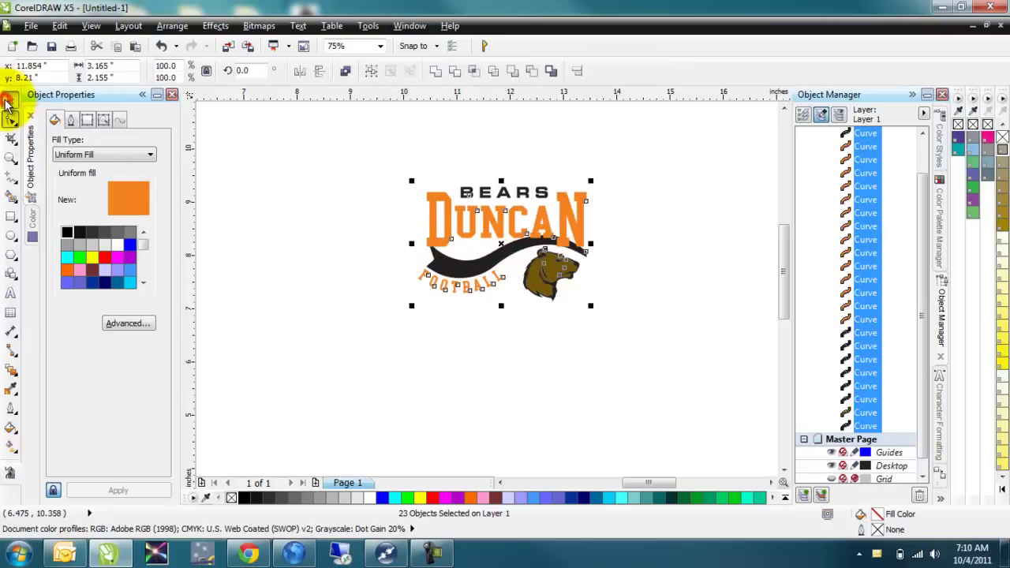
pyautogui.click(290, 138)
# - Group the 23 logo curves, centre the group on the page, and zoom to it
pyautogui.hotkey('ctrl', 'a')
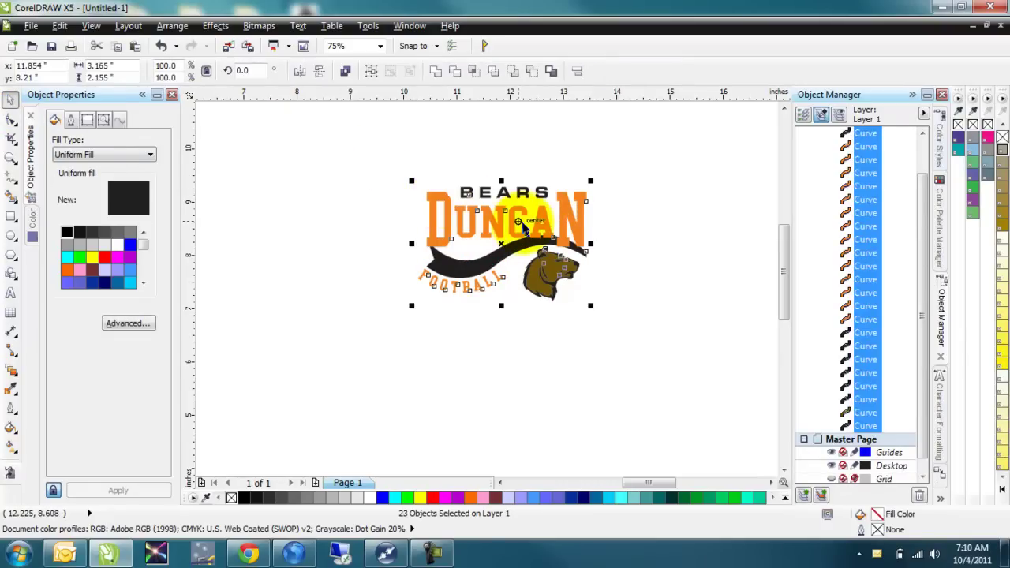
pyautogui.hotkey('ctrl', 'g')
pyautogui.press('p')
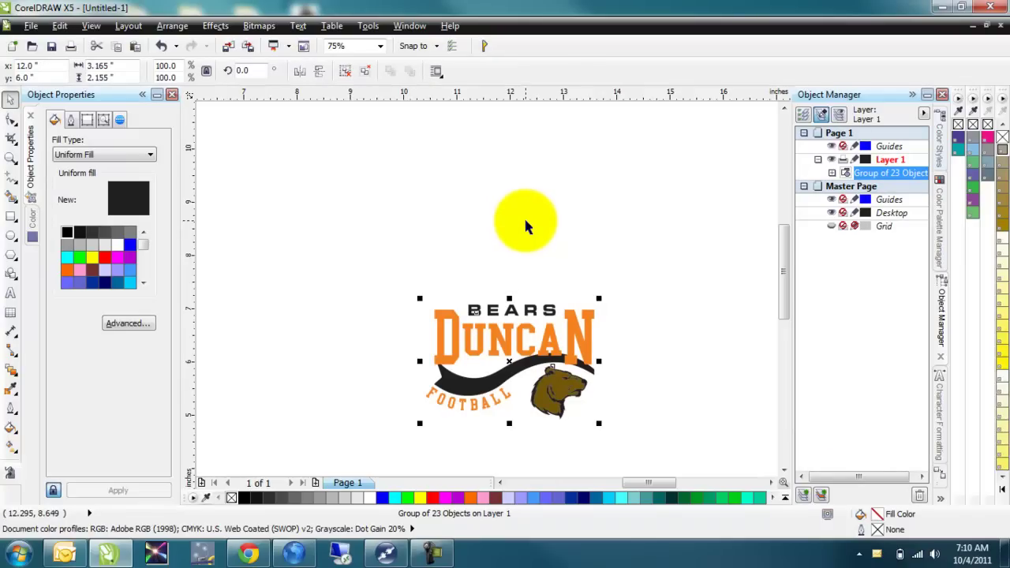
pyautogui.hotkey('shift', 'F2')
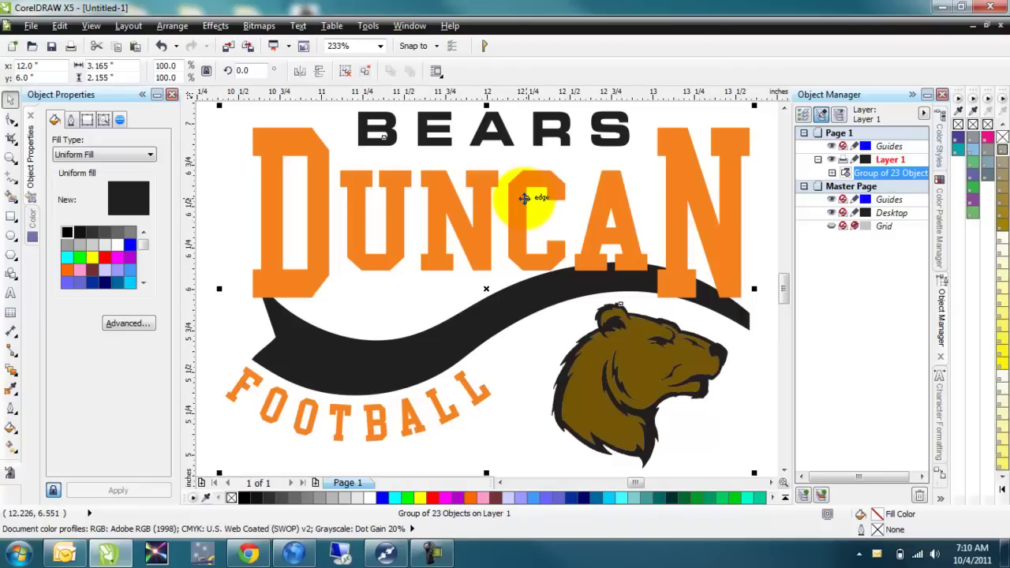
# - Ungroup the logo into its 23 curves, then regroup and ungroup it once more
pyautogui.rightClick(524, 198)
pyautogui.click(565, 229)
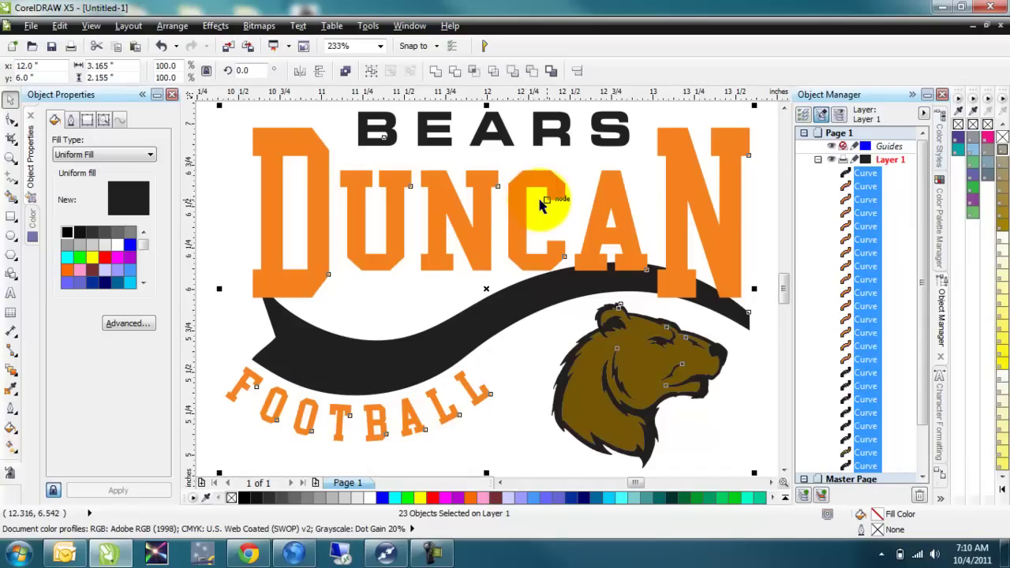
pyautogui.hotkey('ctrl', 'g')
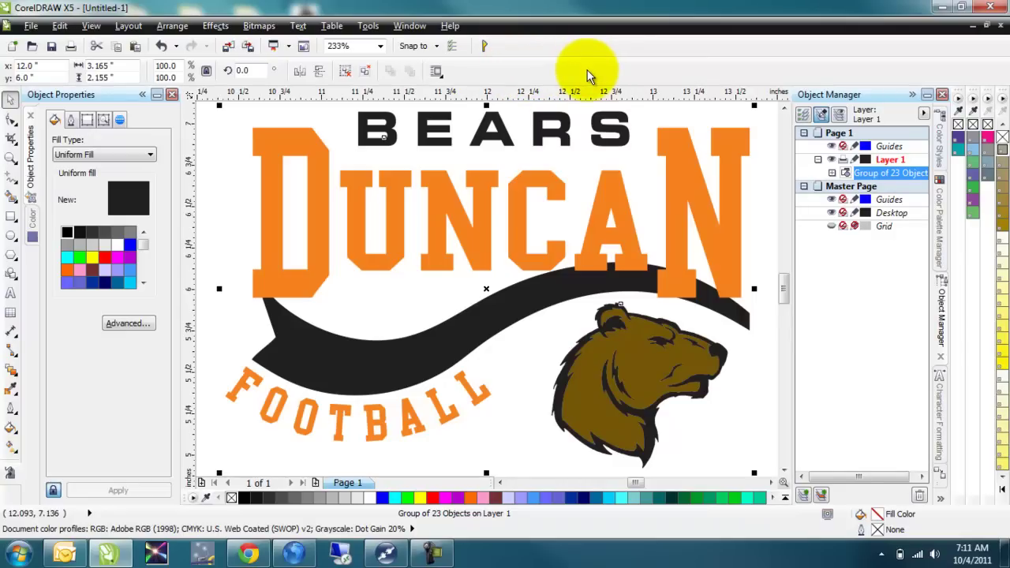
pyautogui.hotkey('ctrl', 'u')
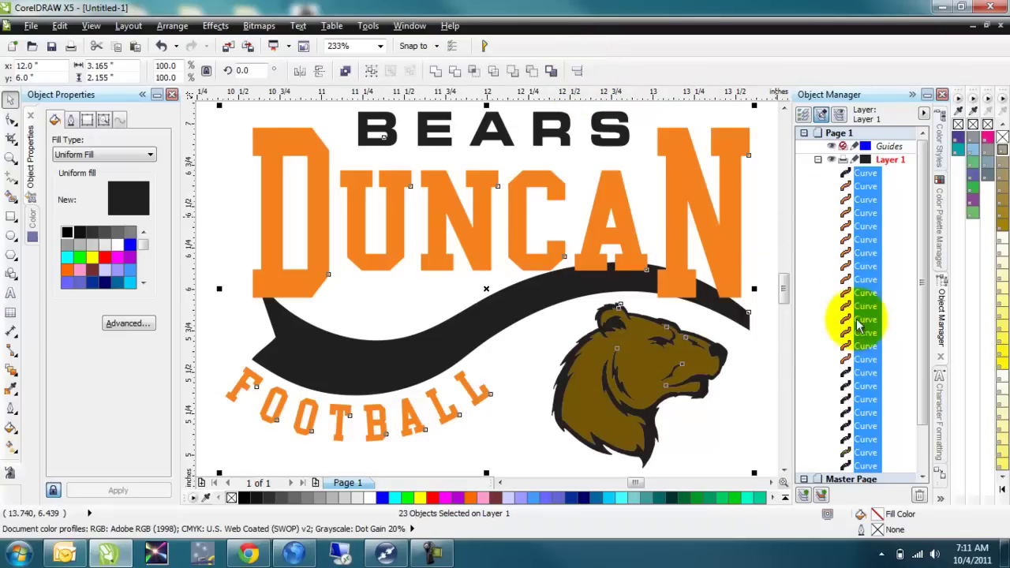
# - Create a no-fill hairline boundary around the logo curves and check it by dragging aside, cancelling the move
pyautogui.click(553, 72)
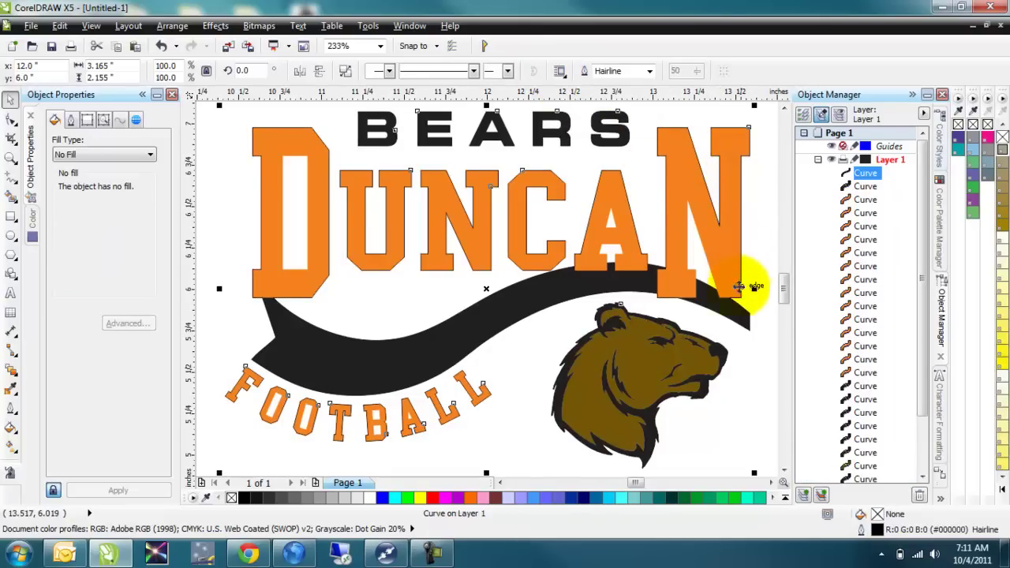
pyautogui.scroll(-1, 458, 240)
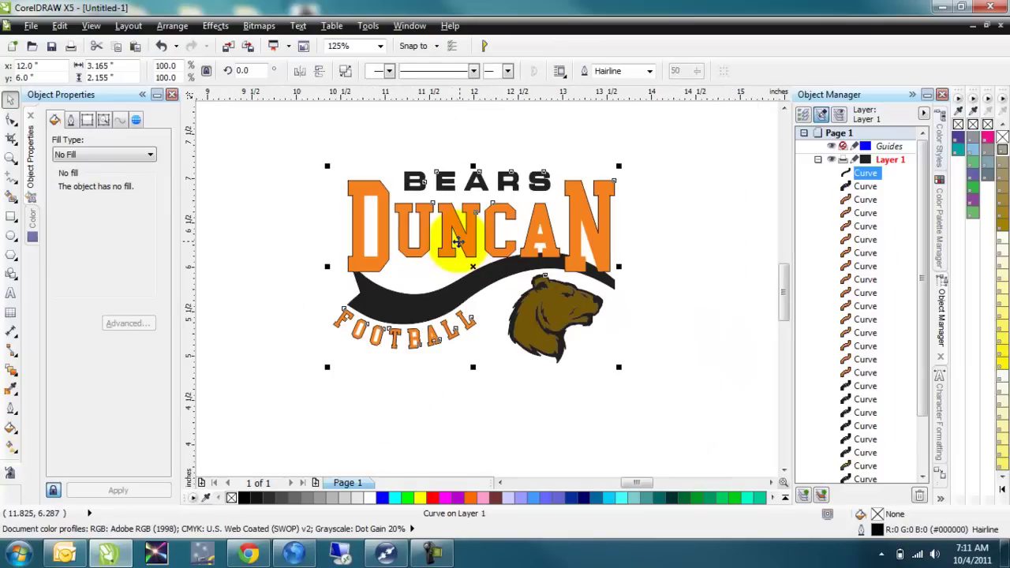
pyautogui.moveTo(475, 268); pyautogui.dragTo(640, 344)
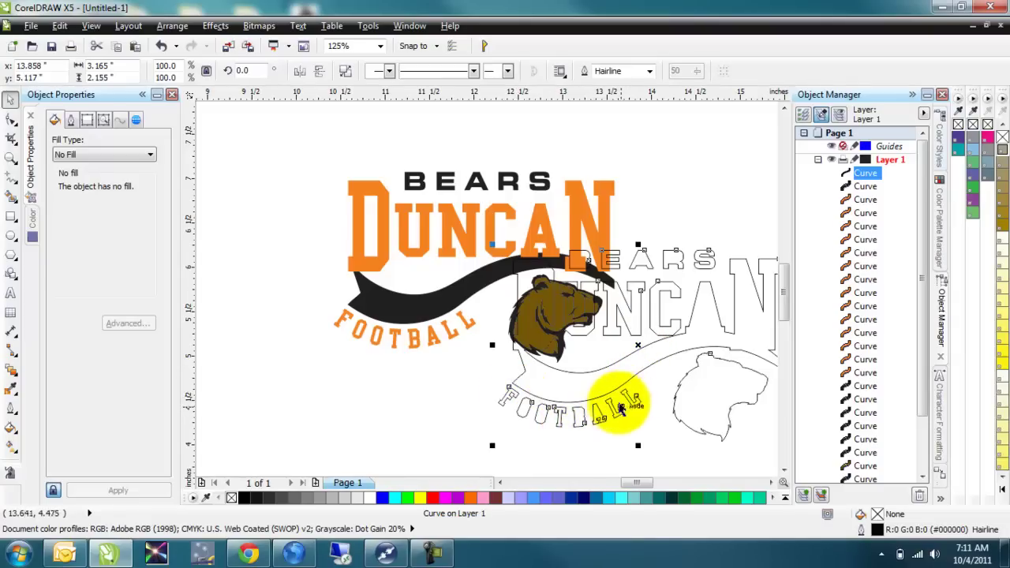
pyautogui.press('Escape')
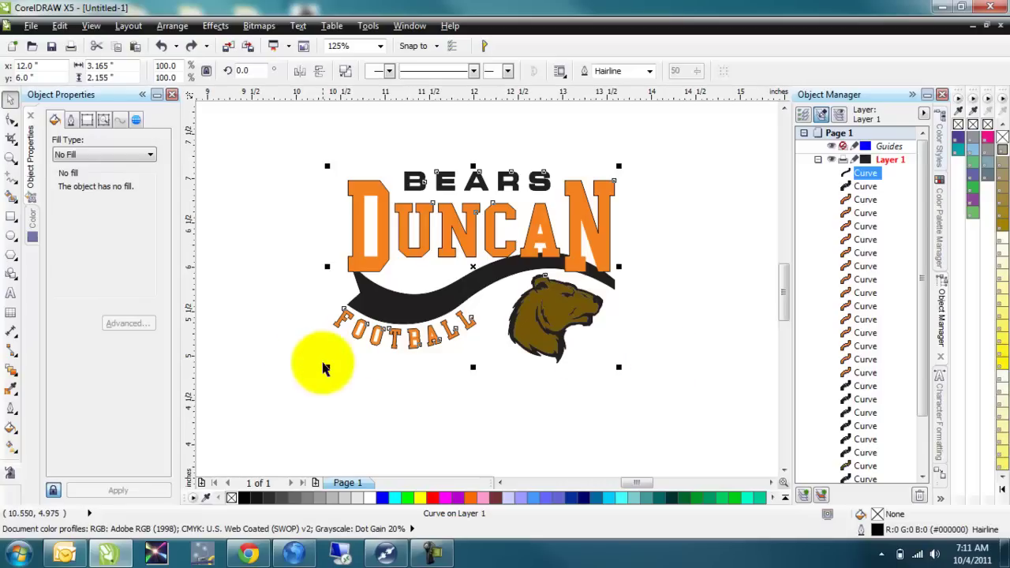
# - Apply an outside contour with a 0.17" offset to the logo's boundary curve
pyautogui.click(16, 379)
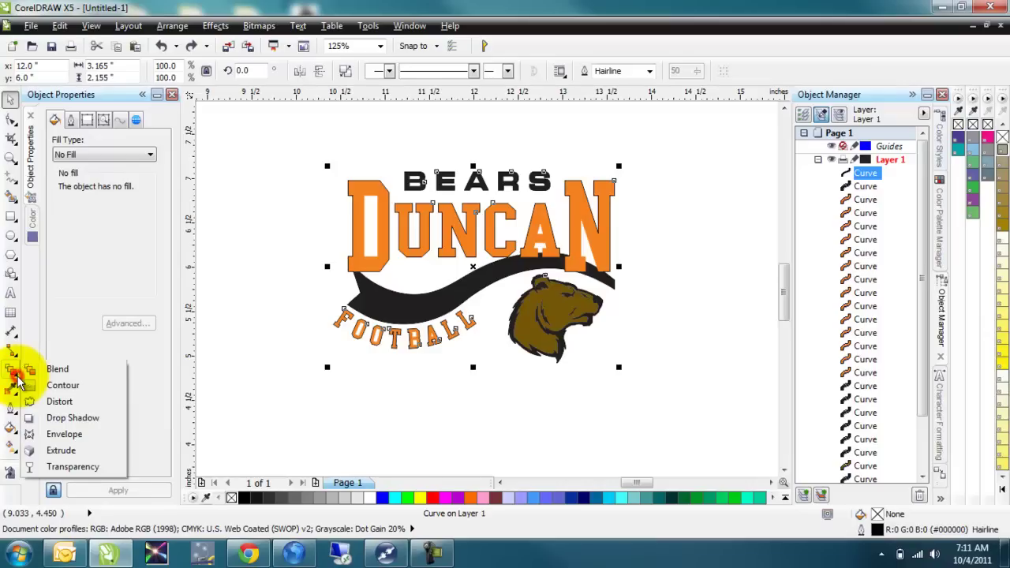
pyautogui.click(65, 388)
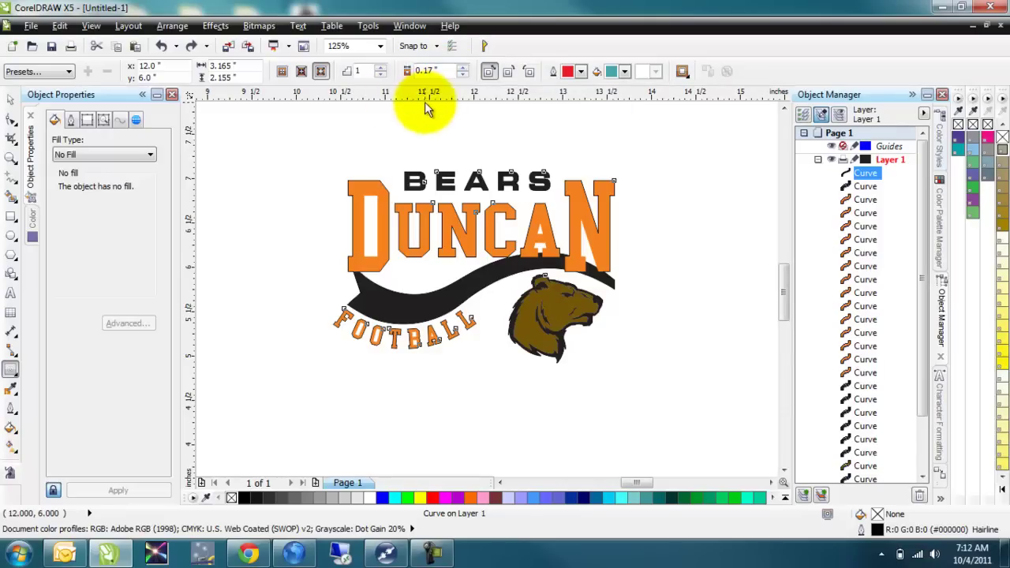
pyautogui.click(321, 72)
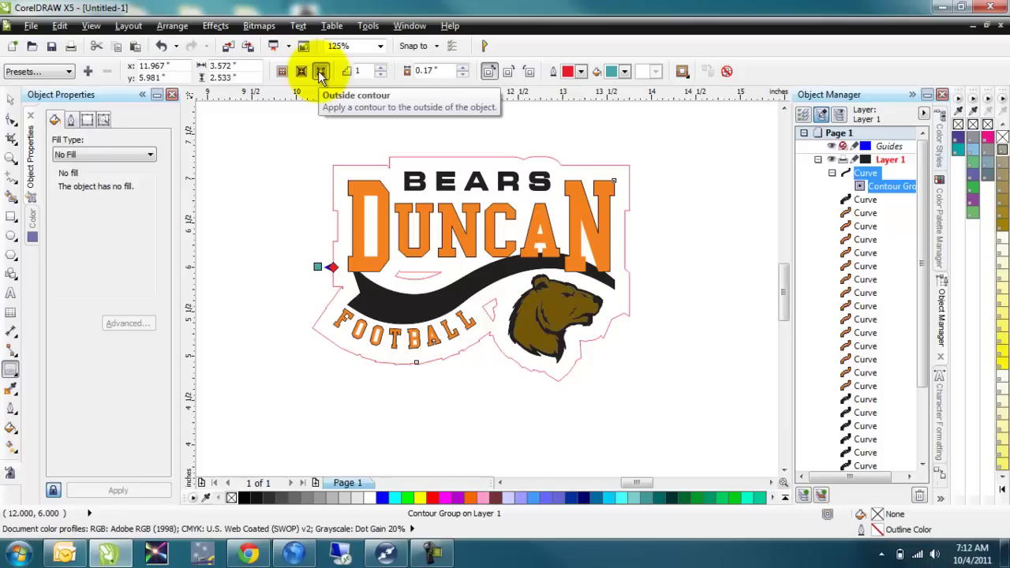
# - Step the contour offset down from 0.17" to 0.06"
pyautogui.click(464, 71)
pyautogui.click(465, 75)
pyautogui.click(464, 75)
pyautogui.click(465, 75)
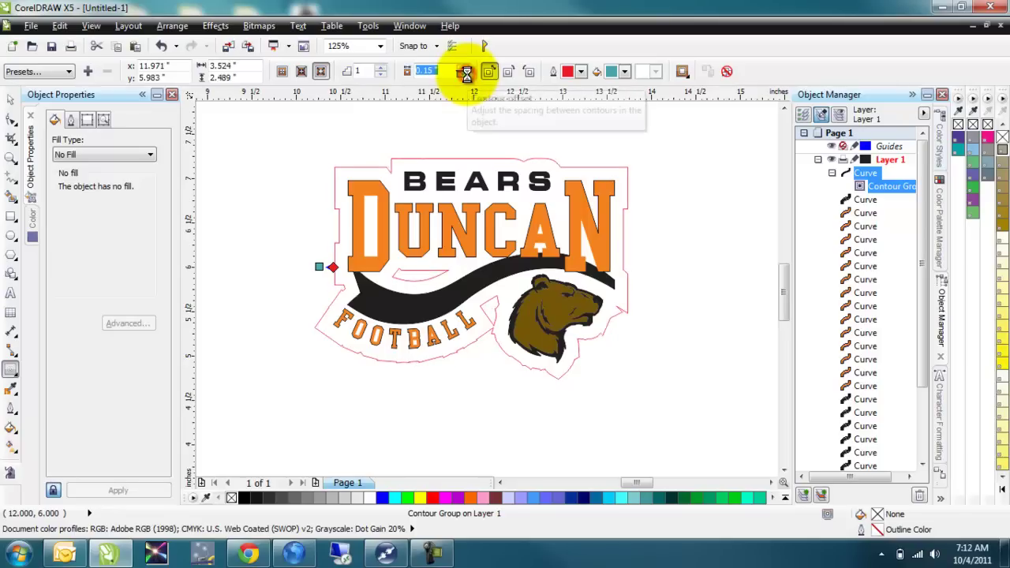
pyautogui.click(465, 75)
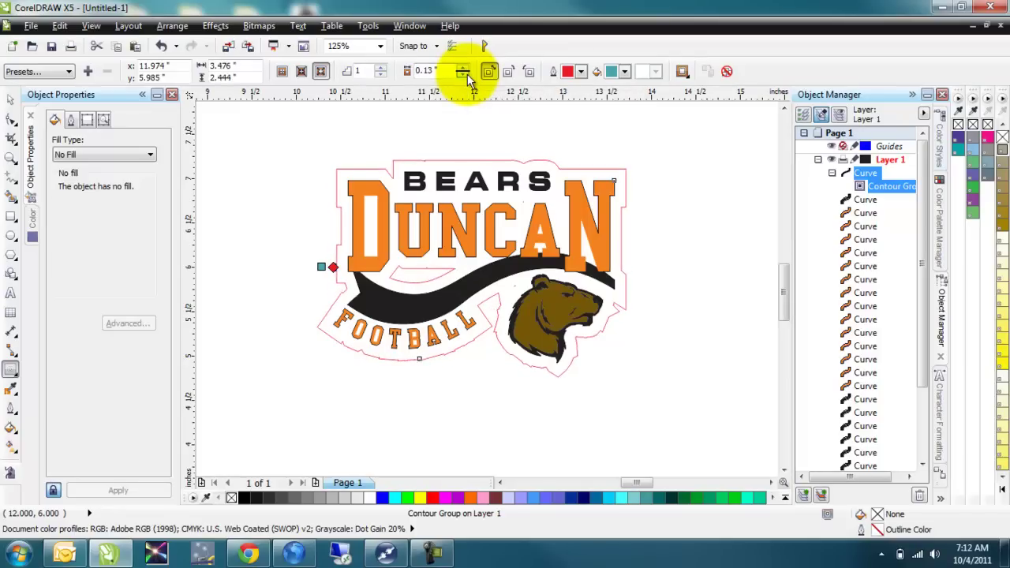
pyautogui.click(464, 74)
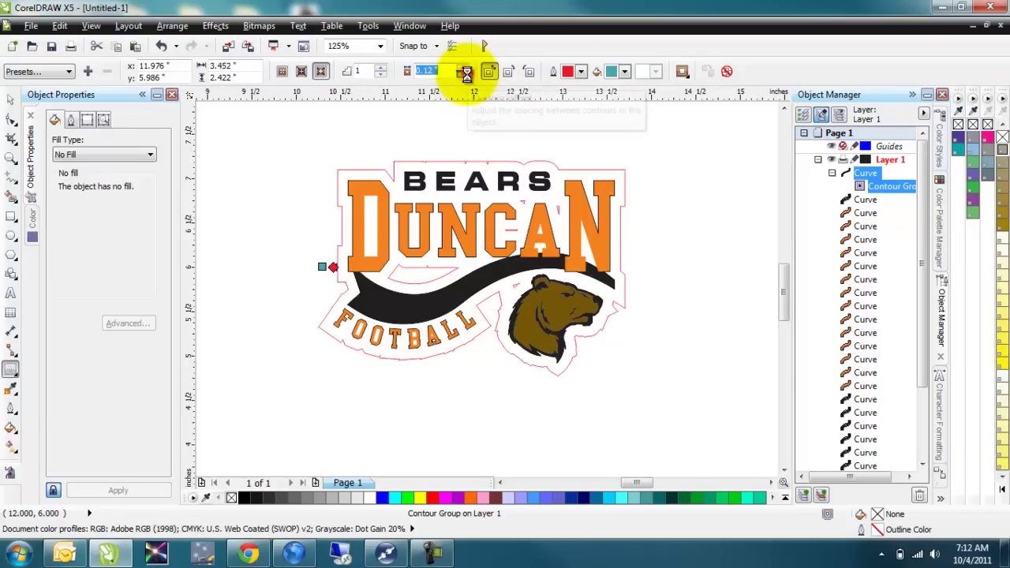
pyautogui.click(465, 75)
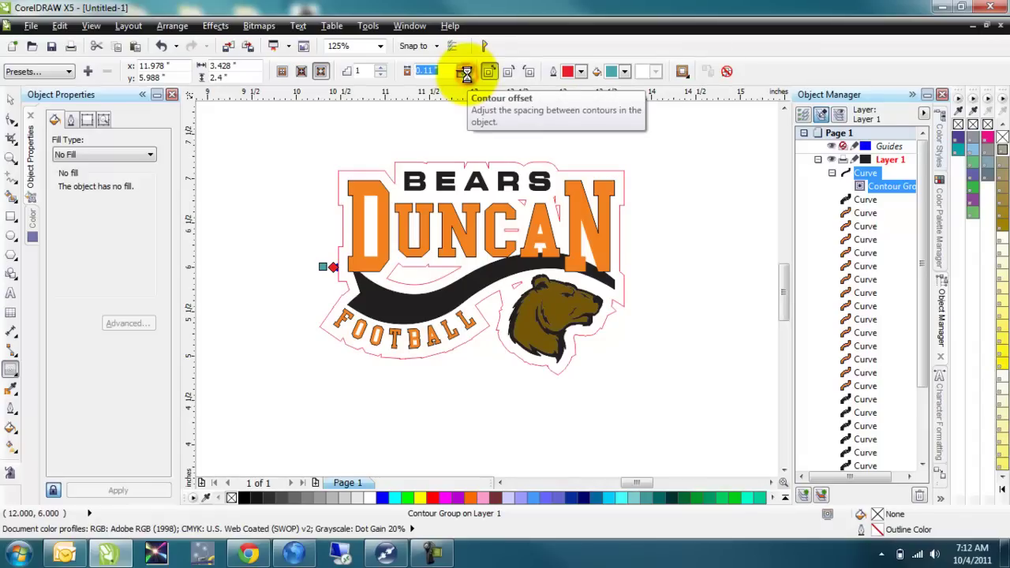
pyautogui.click(465, 75)
pyautogui.click(466, 74)
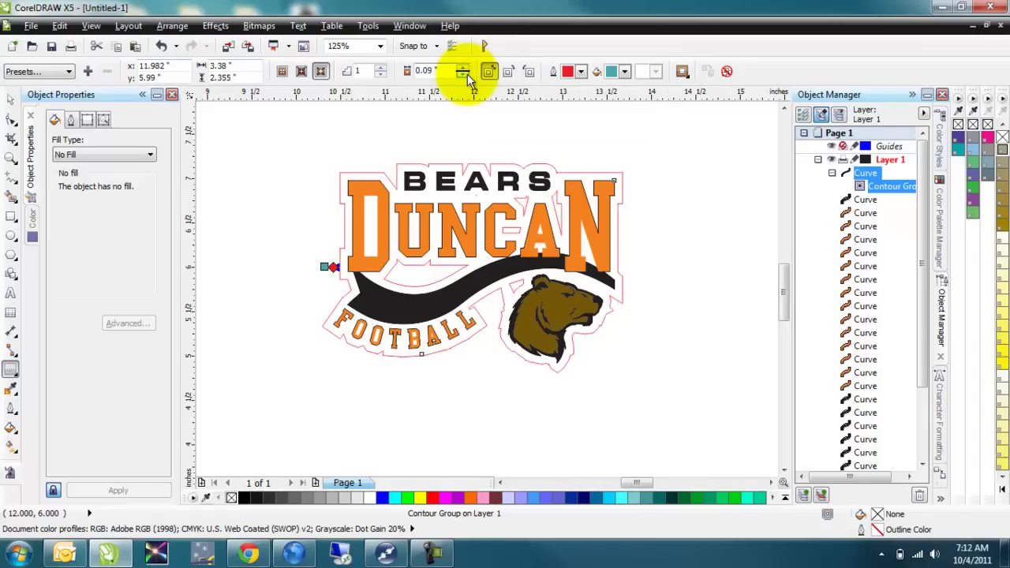
pyautogui.click(467, 74)
pyautogui.click(467, 75)
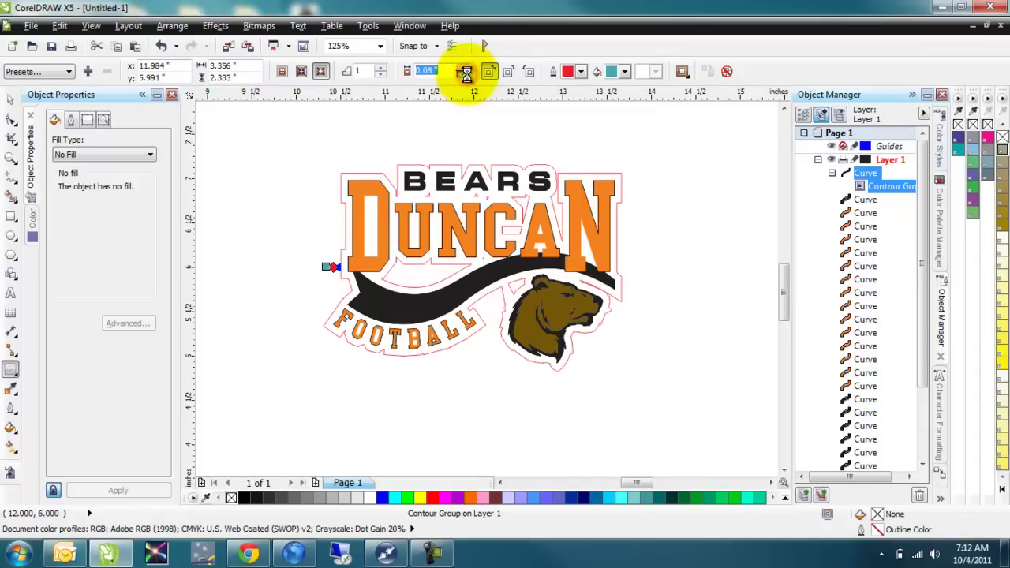
pyautogui.click(467, 74)
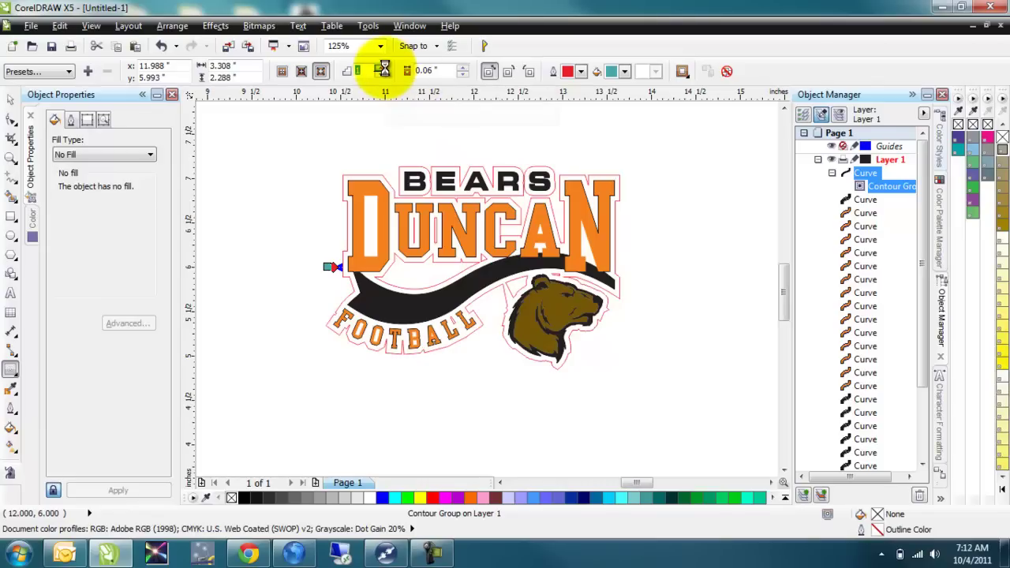
# - Try two contour steps, return to one, and widen the offset back to 0.08"
pyautogui.click(383, 68)
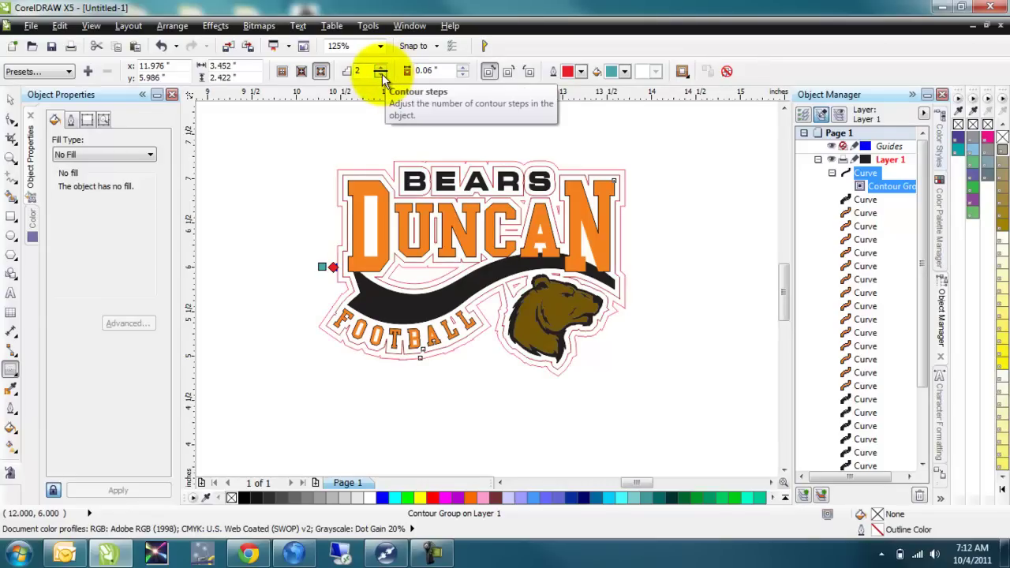
pyautogui.click(382, 76)
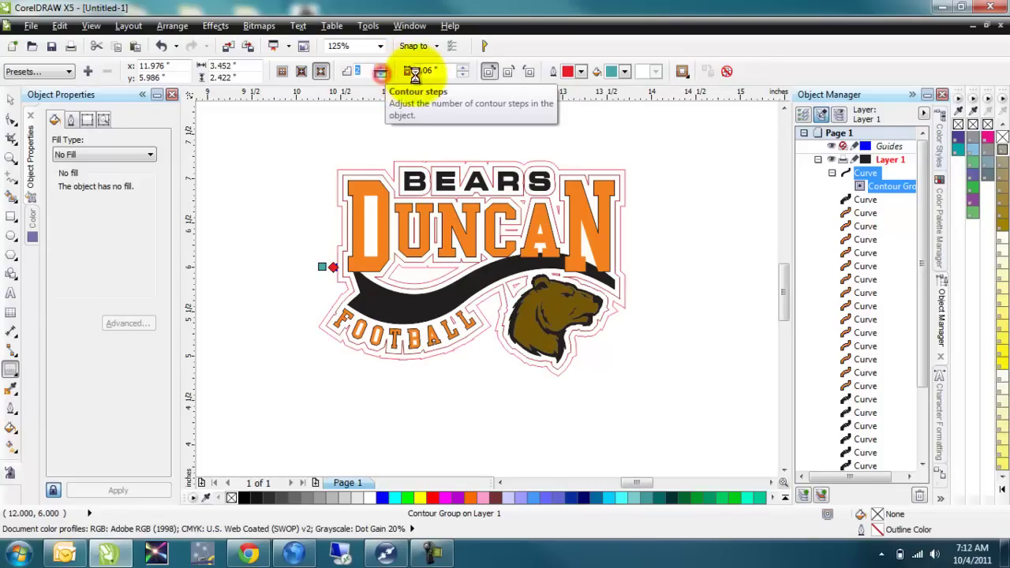
pyautogui.click(464, 69)
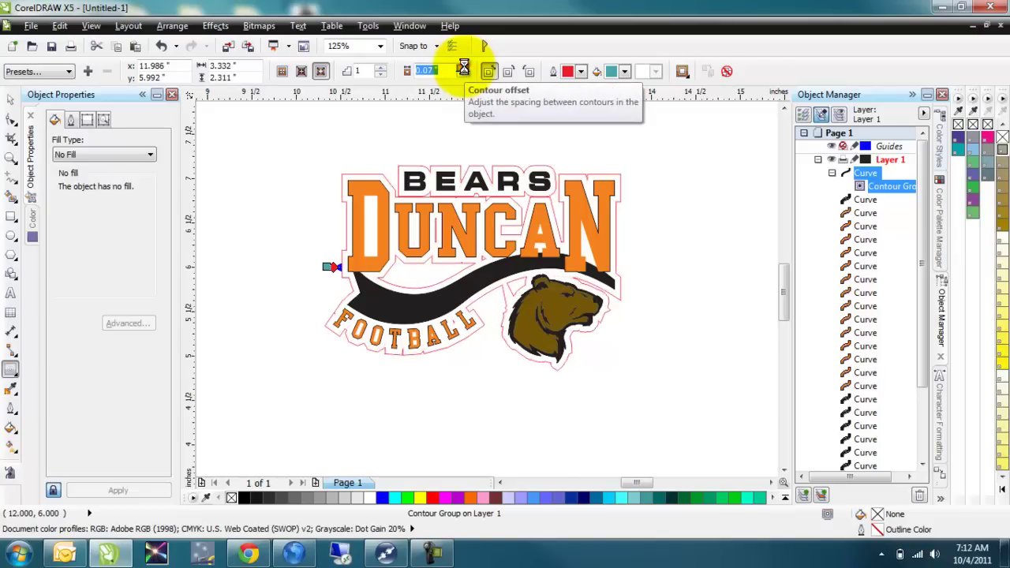
pyautogui.click(464, 69)
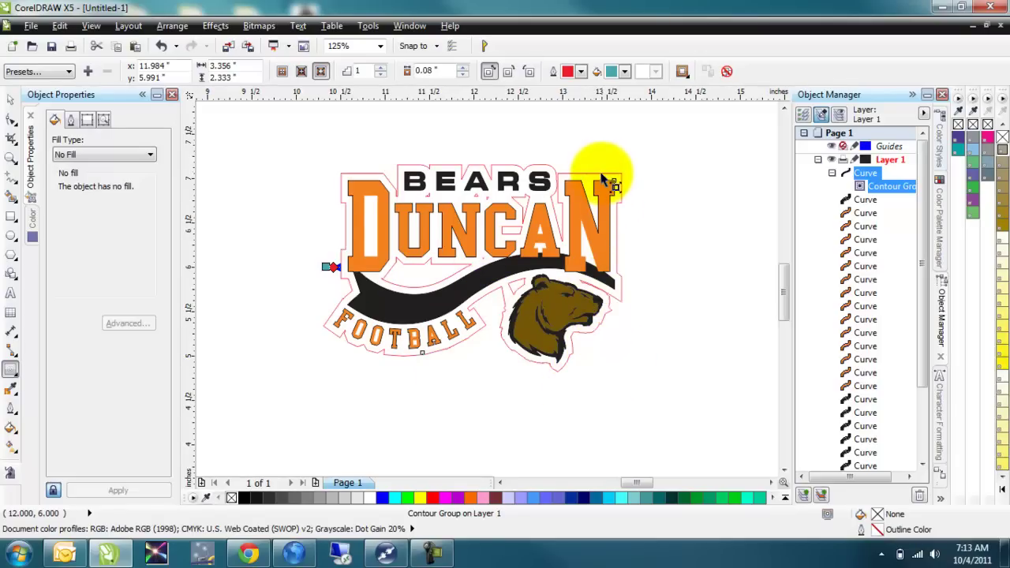
# - Break the contour group apart, then test-move the red outline and undo it
pyautogui.rightClick(601, 180)
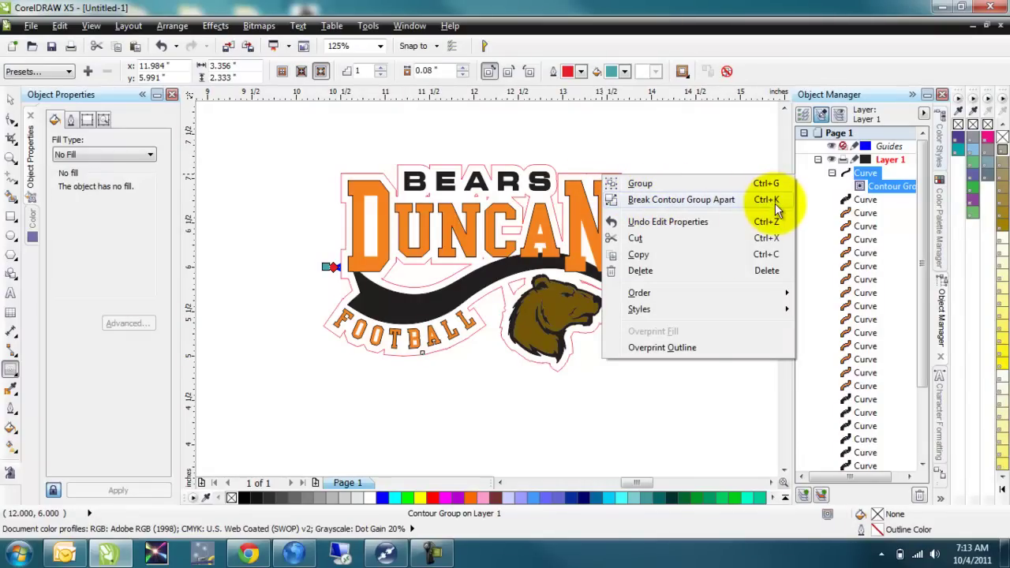
pyautogui.click(707, 200)
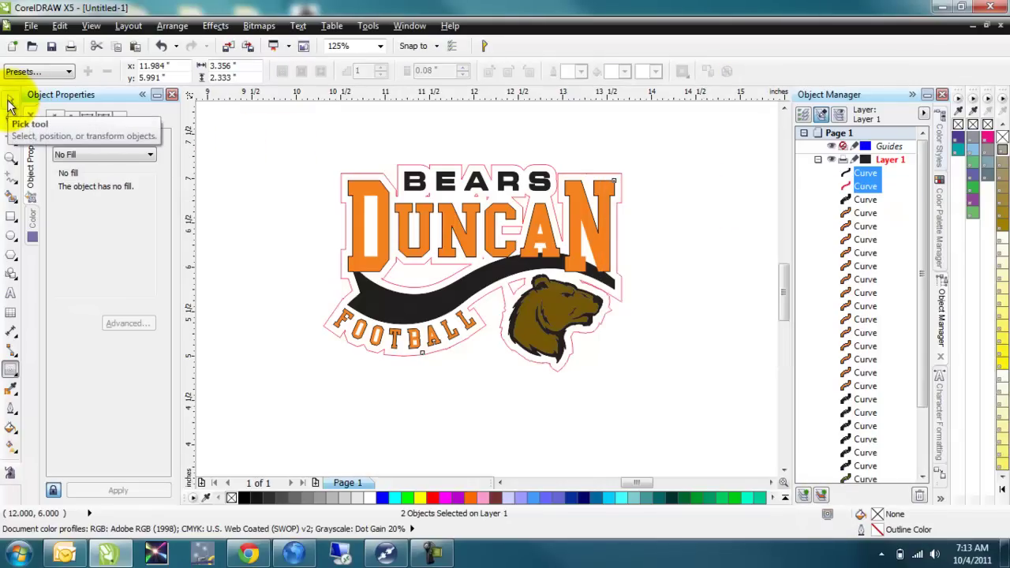
pyautogui.click(276, 192)
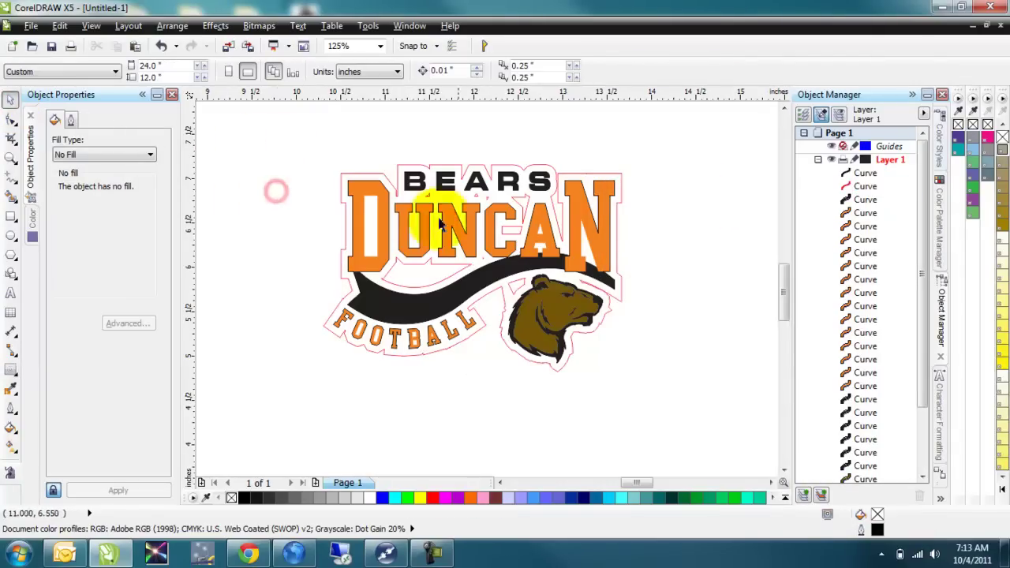
pyautogui.moveTo(599, 180); pyautogui.dragTo(745, 171)
pyautogui.hotkey('ctrl', 'z')
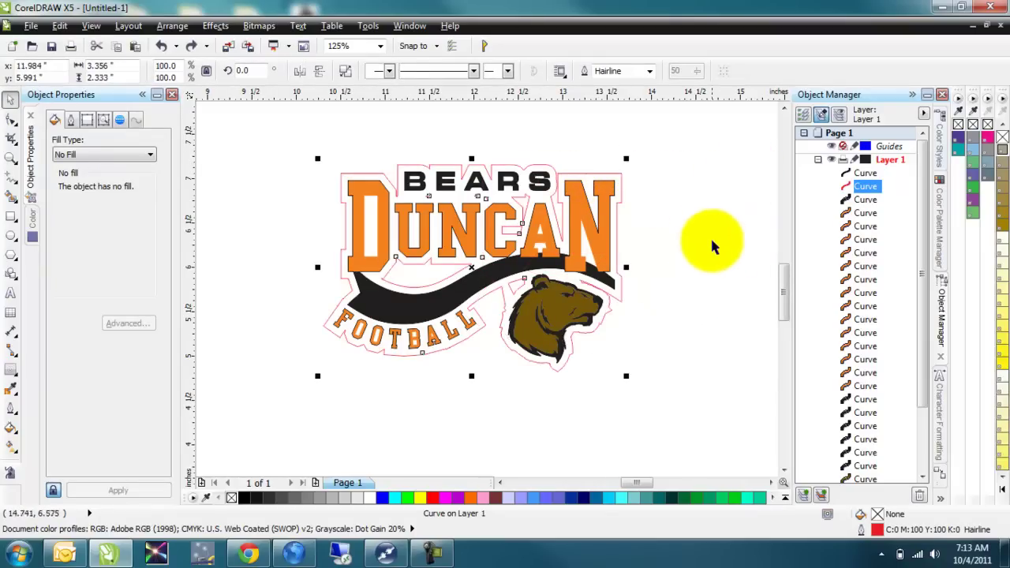
# - Remove the black boundary curve and select the remaining red contour curve
pyautogui.click(708, 246)
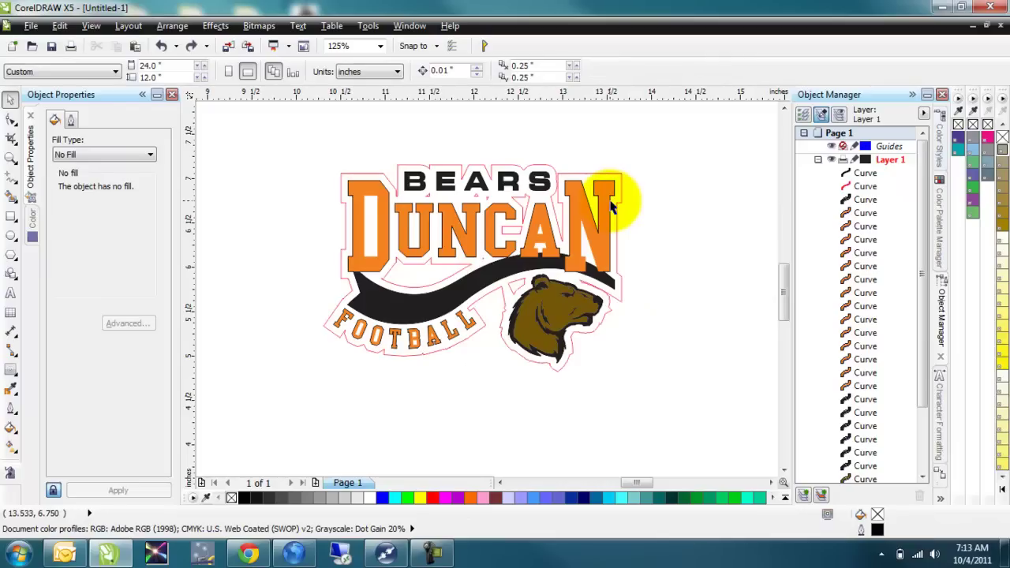
pyautogui.click(613, 206)
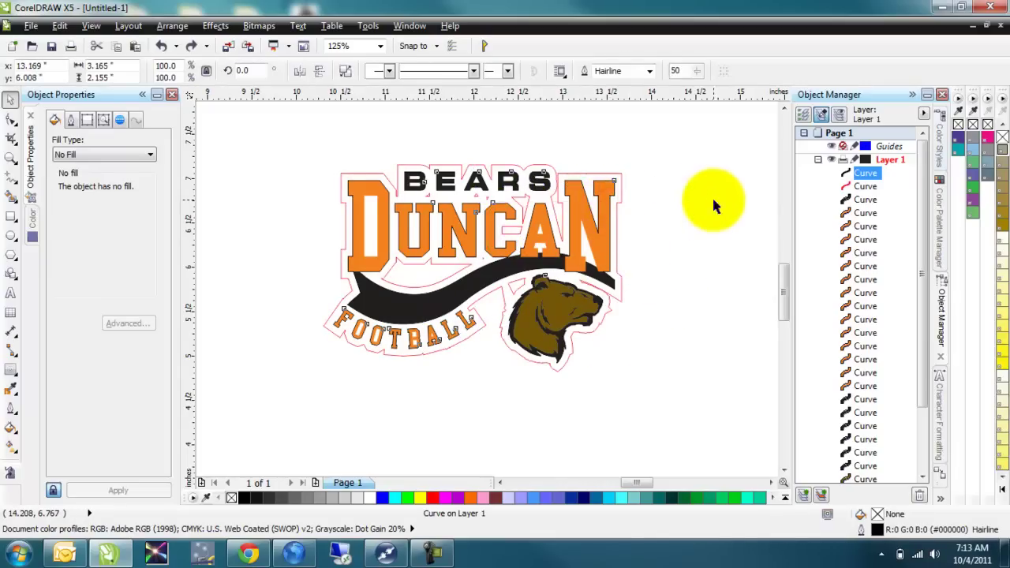
pyautogui.moveTo(714, 206); pyautogui.dragTo(713, 199)
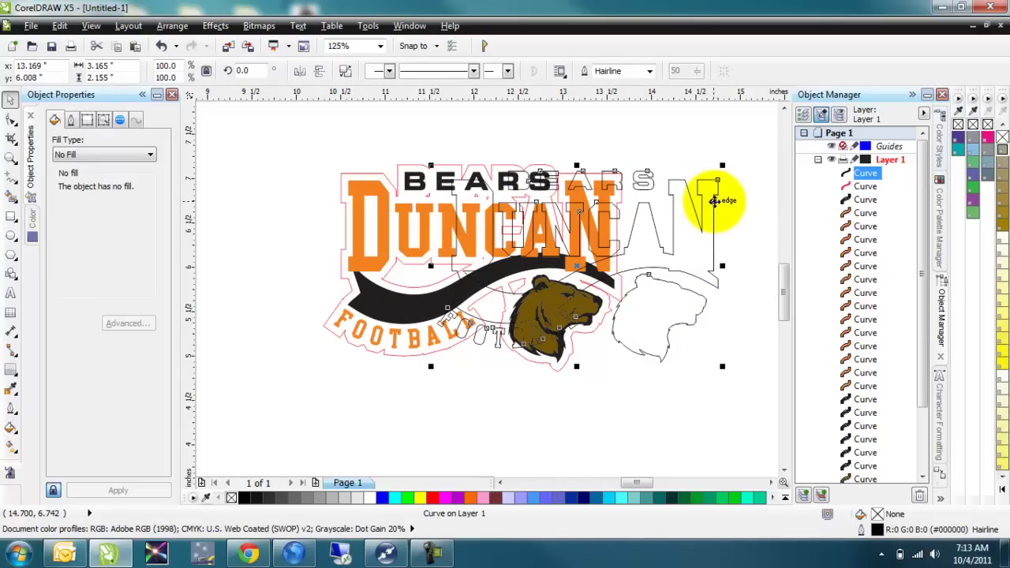
pyautogui.press('Escape')
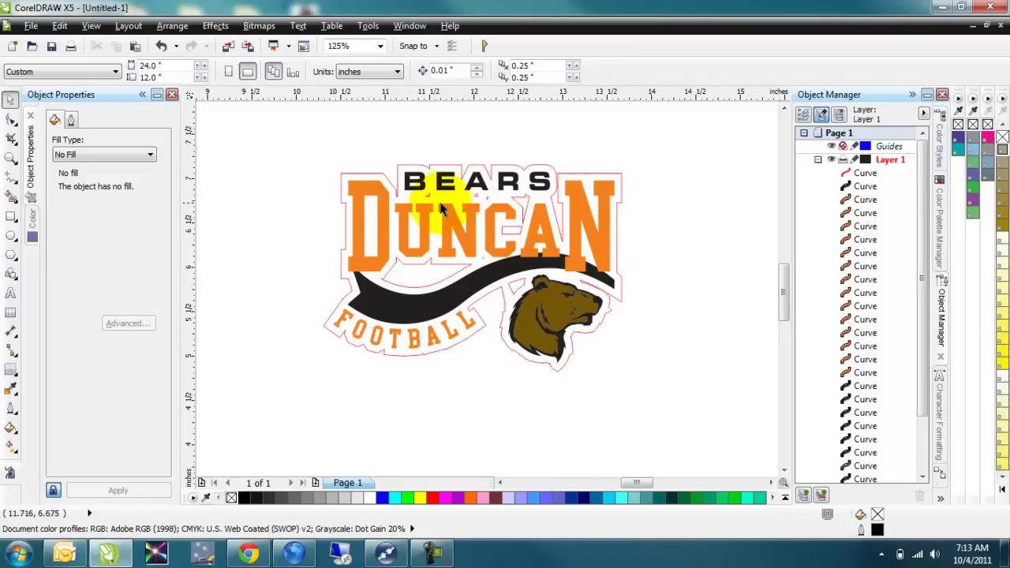
pyautogui.click(412, 170)
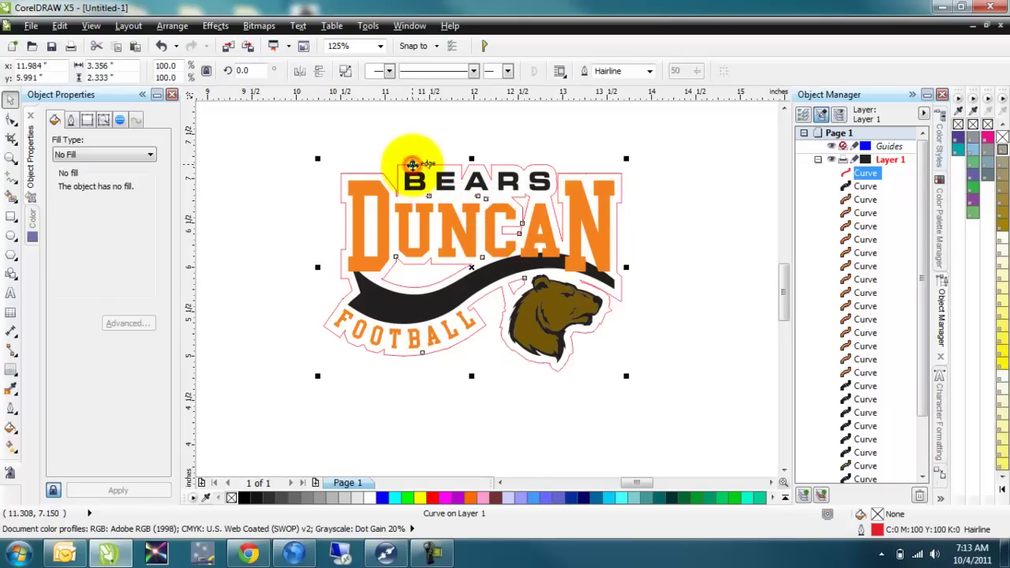
# - Delete the stray nodes between BEARS and DUNCAN and the small subpaths by the C
pyautogui.click(10, 123)
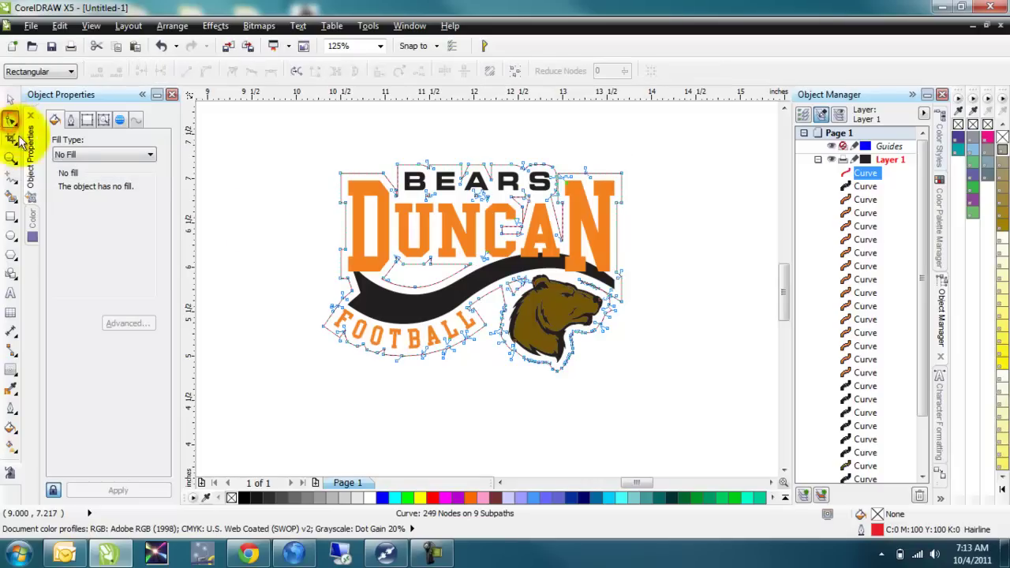
pyautogui.scroll(2, 444, 194)
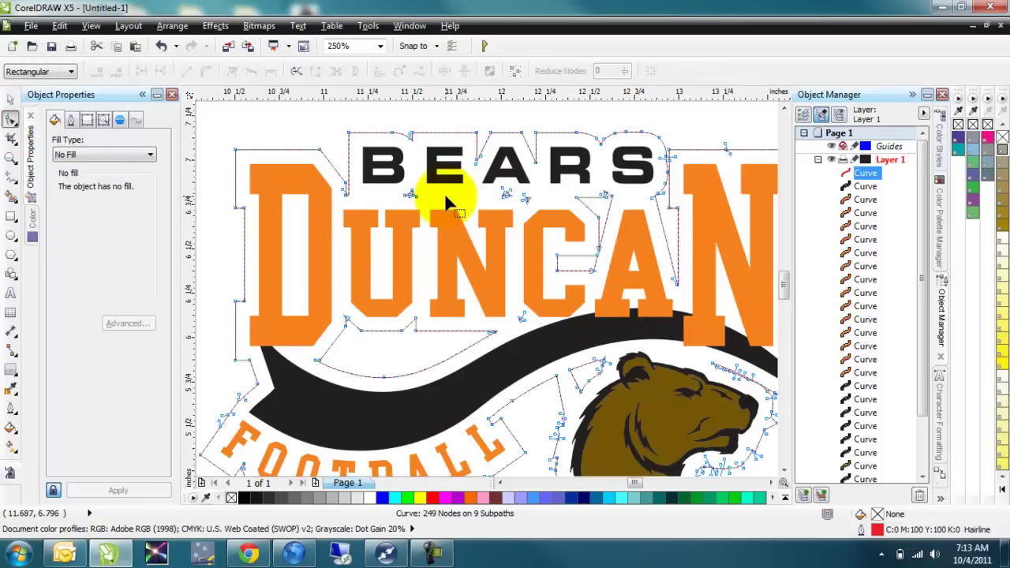
pyautogui.scroll(2, 437, 193)
pyautogui.moveTo(339, 155); pyautogui.dragTo(654, 255)
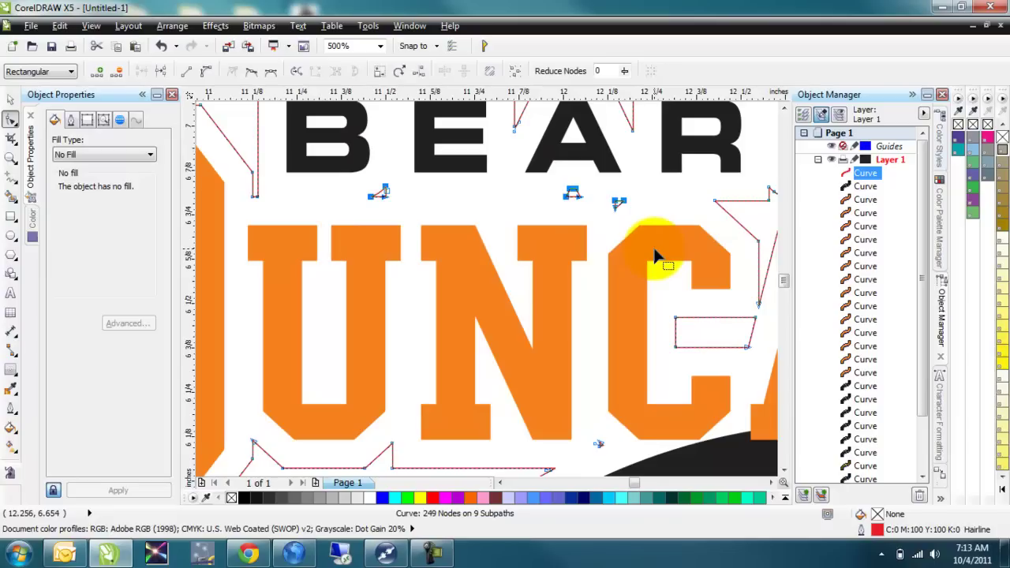
pyautogui.press('Delete')
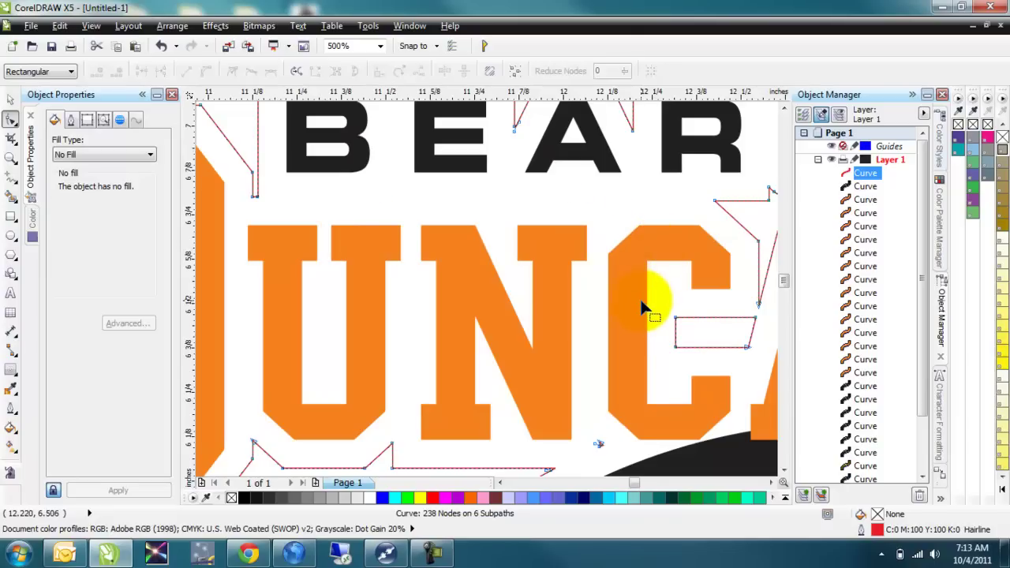
pyautogui.moveTo(639, 299); pyautogui.dragTo(753, 349)
pyautogui.press('Delete')
pyautogui.click(753, 320)
pyautogui.press('Delete')
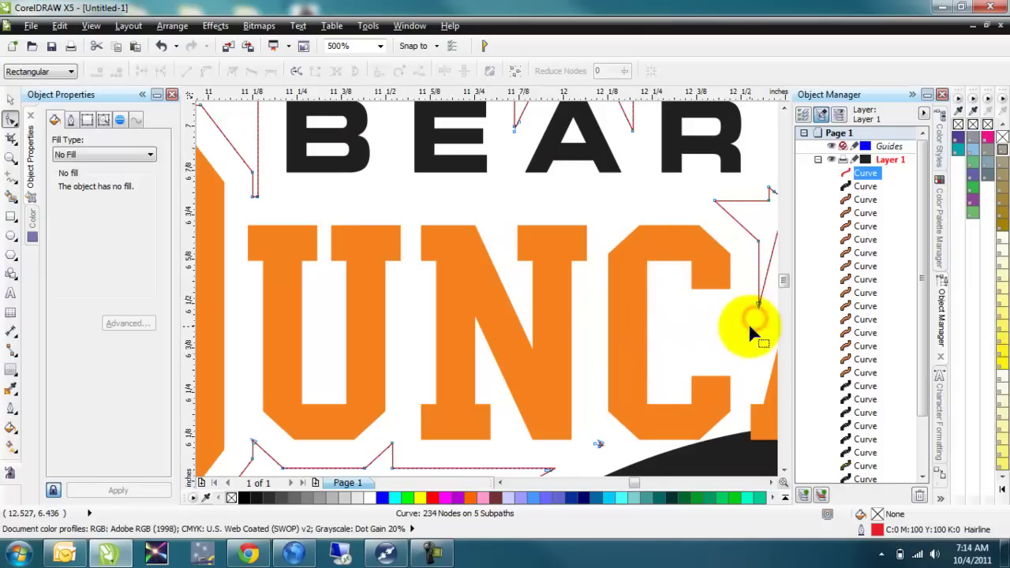
# - Delete another stray subpath, the three nodes below the U, and the node at its lower left
pyautogui.scroll(-2, 635, 335)
pyautogui.moveTo(612, 369); pyautogui.dragTo(626, 387)
pyautogui.press('Delete')
pyautogui.moveTo(480, 362); pyautogui.dragTo(539, 407)
pyautogui.press('Delete')
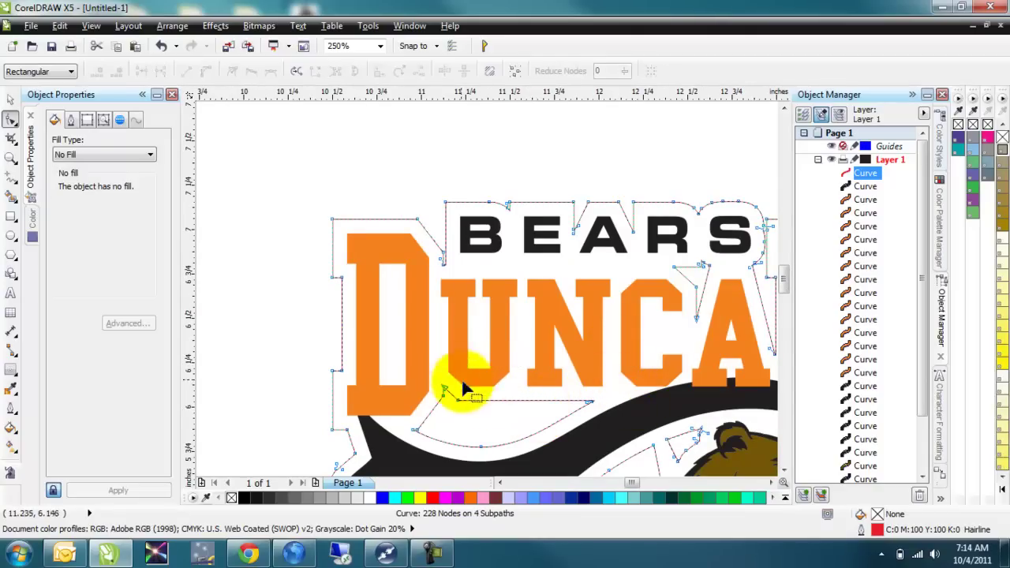
pyautogui.moveTo(432, 367); pyautogui.dragTo(457, 390)
pyautogui.press('Delete')
# - Remove a corner node so the contour line runs straight, leaving 226 nodes on 4 subpaths
pyautogui.scroll(2, 437, 399)
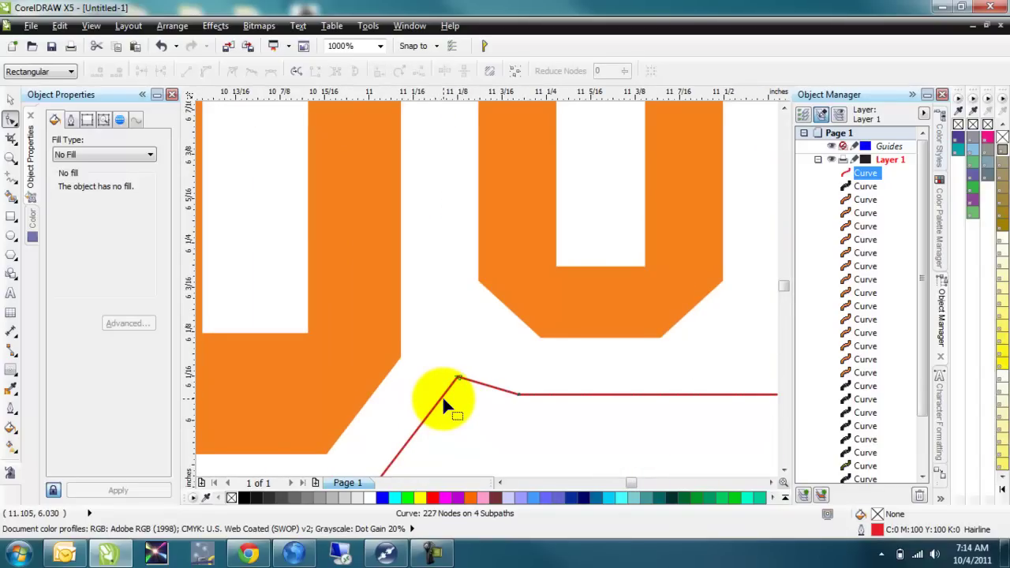
pyautogui.scroll(-1, 451, 403)
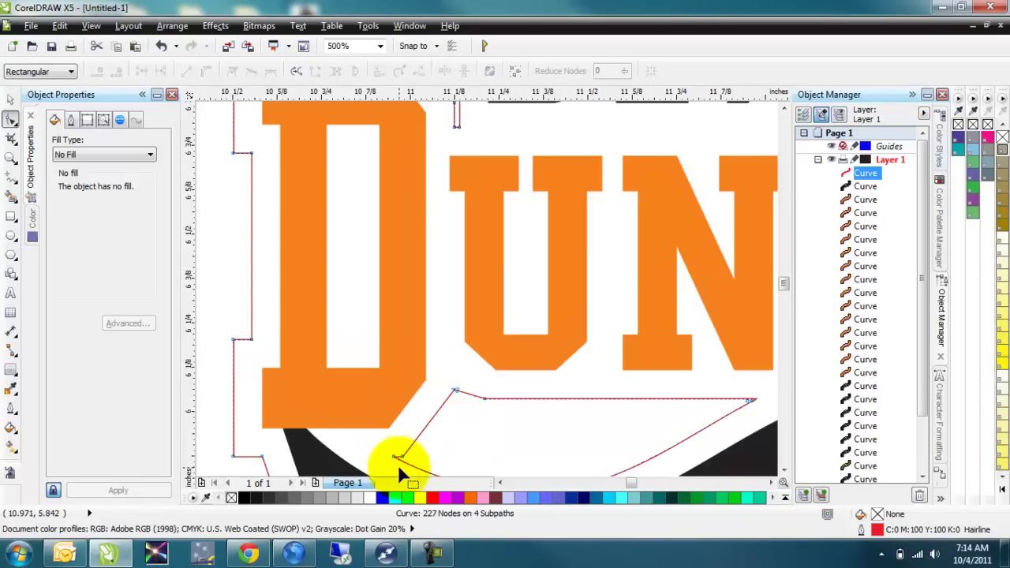
pyautogui.scroll(1, 397, 463)
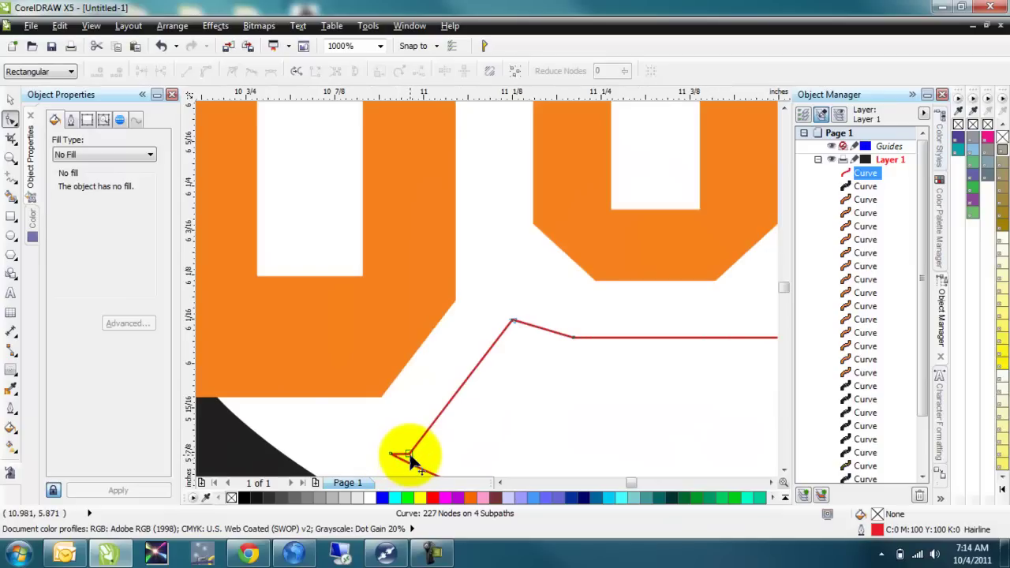
pyautogui.doubleClick(407, 453)
pyautogui.scroll(-1, 432, 453)
pyautogui.scroll(-1, 489, 458)
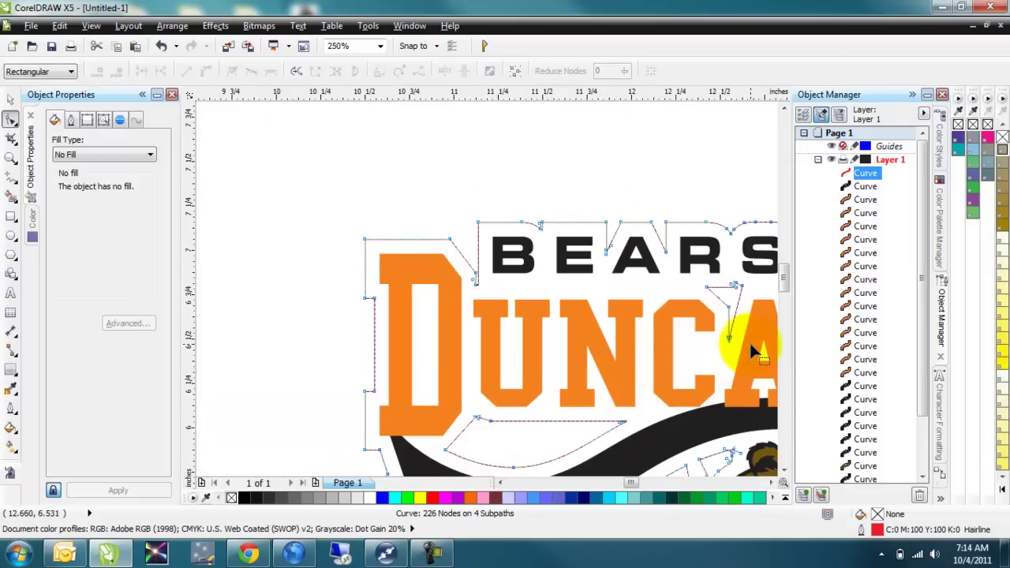
pyautogui.scroll(-1, 739, 386)
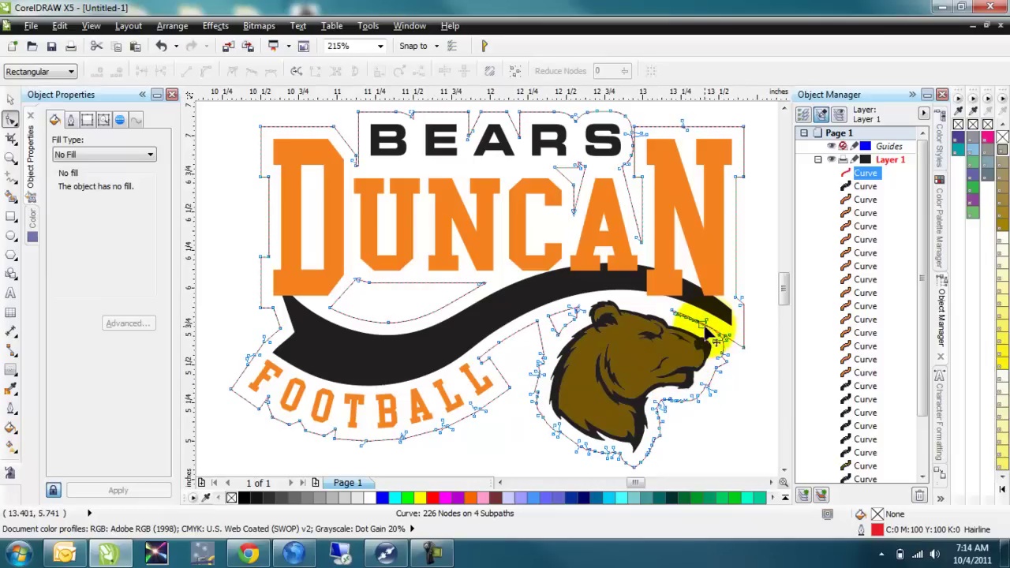
# - Add two nodes near the bear's head and delete the spike of nodes above it
pyautogui.scroll(2, 700, 326)
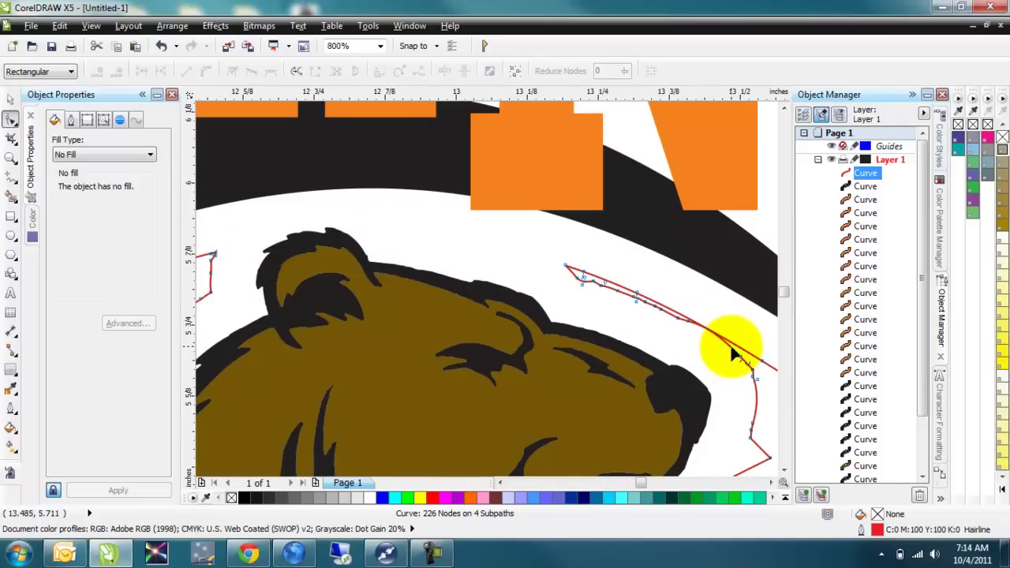
pyautogui.doubleClick(729, 345)
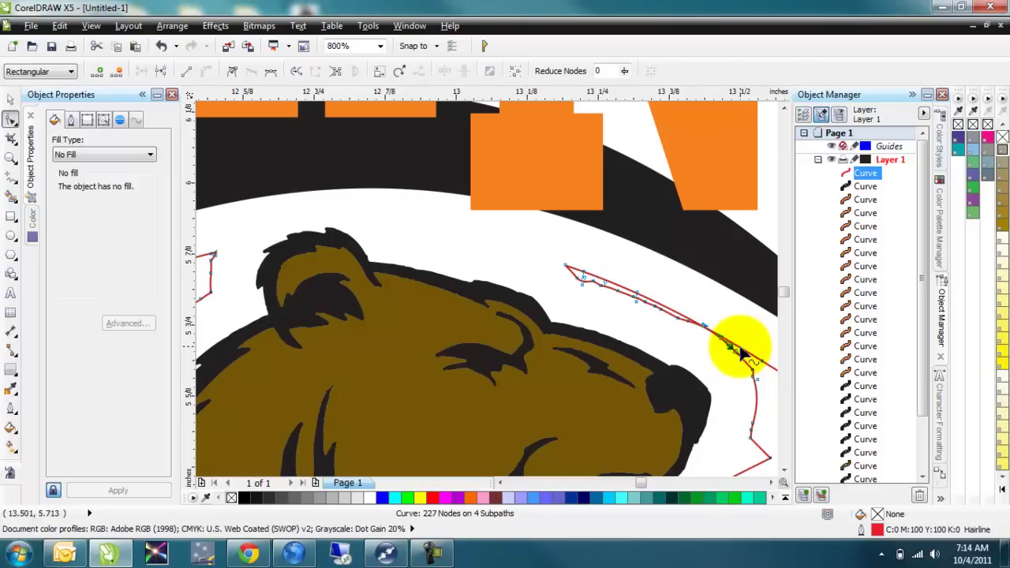
pyautogui.doubleClick(740, 353)
pyautogui.moveTo(552, 248); pyautogui.dragTo(604, 280)
pyautogui.press('Delete')
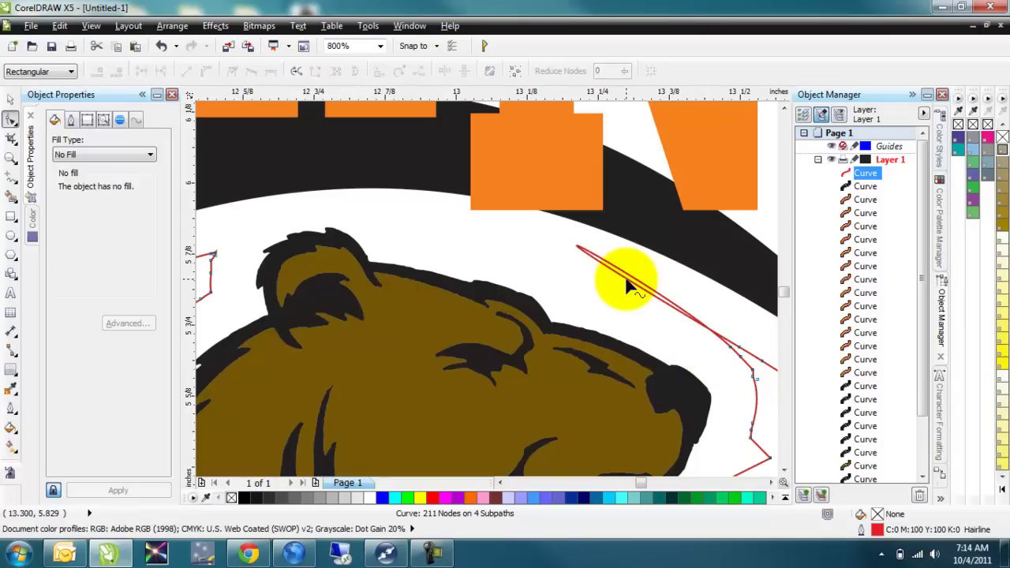
# - Convert the contour segment beside the bear's nose to a straight line
pyautogui.rightClick(627, 284)
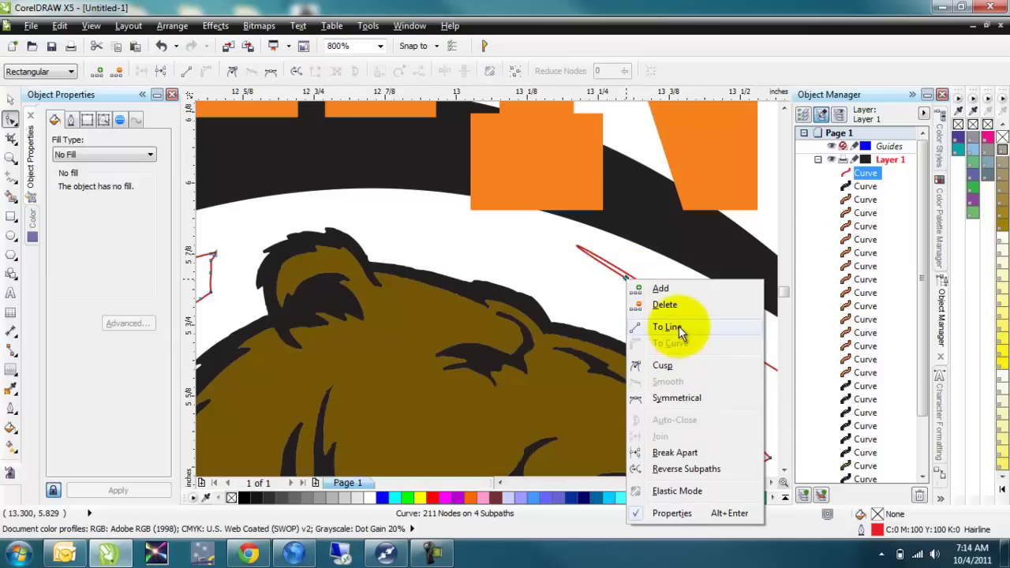
pyautogui.click(666, 326)
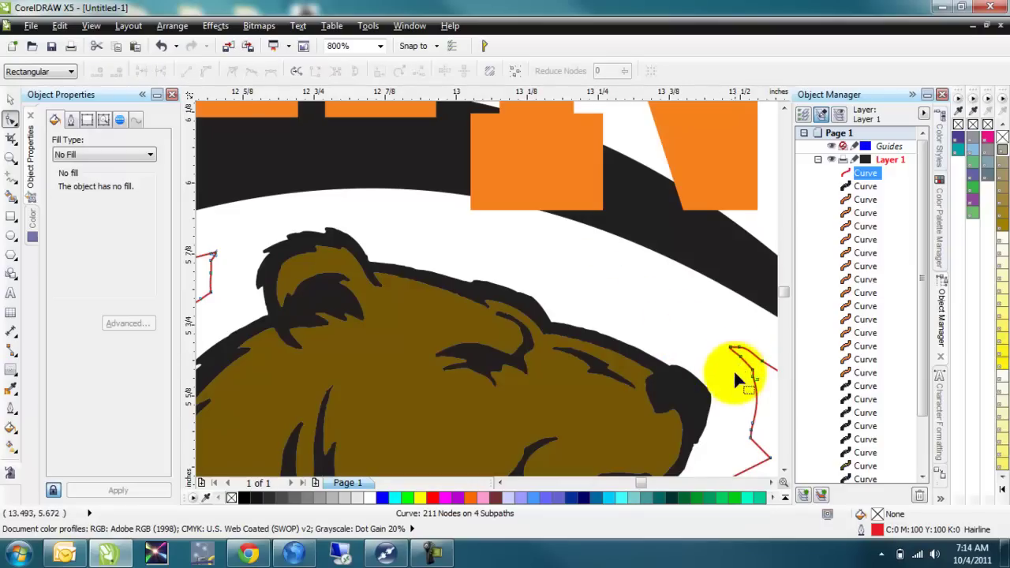
pyautogui.scroll(-1, 659, 367)
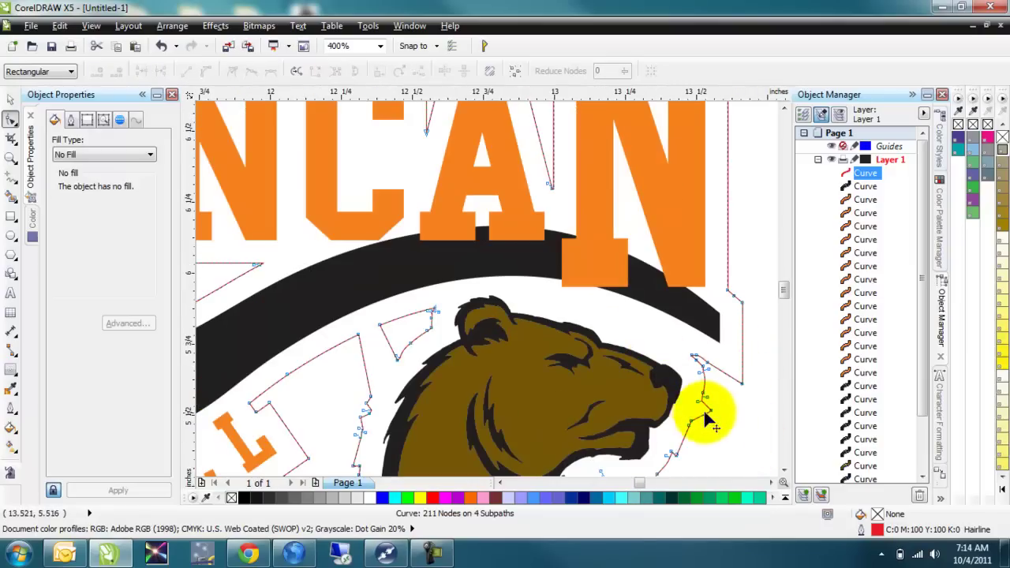
# - Delete the single nodes and the node cluster along the bear's jaw curve
pyautogui.press('Delete')
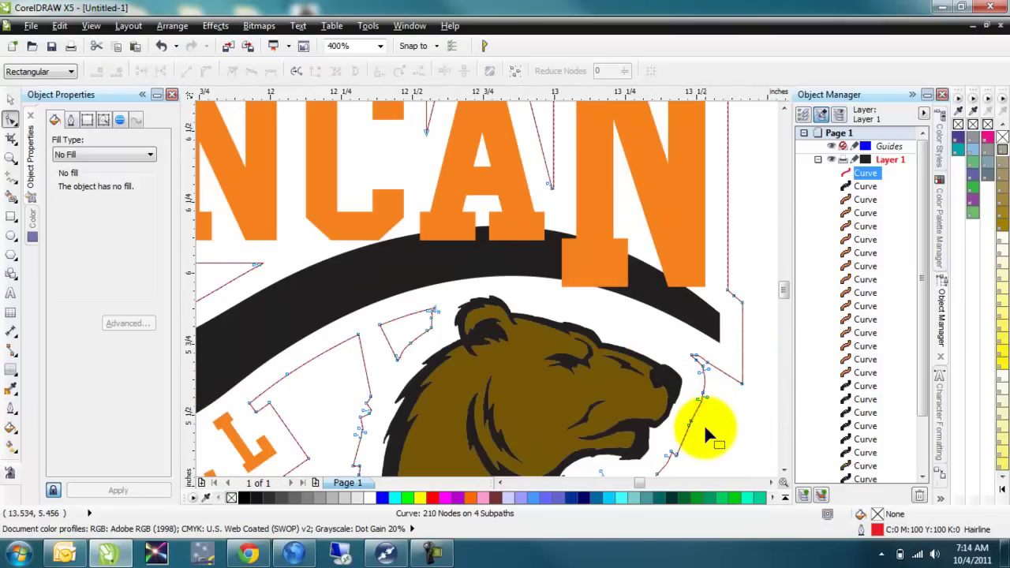
pyautogui.click(671, 454)
pyautogui.press('Delete')
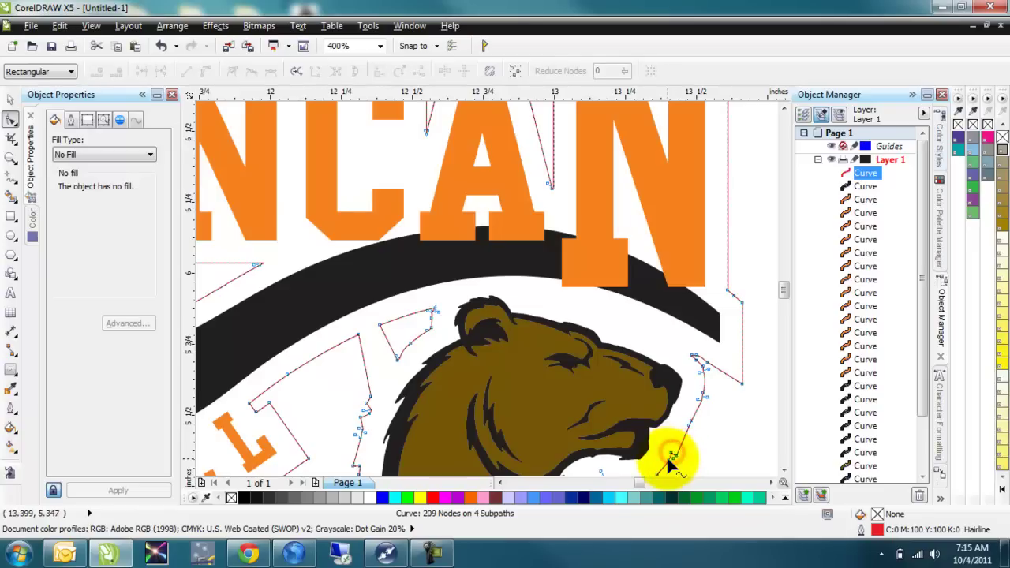
pyautogui.click(671, 454)
pyautogui.press('Delete')
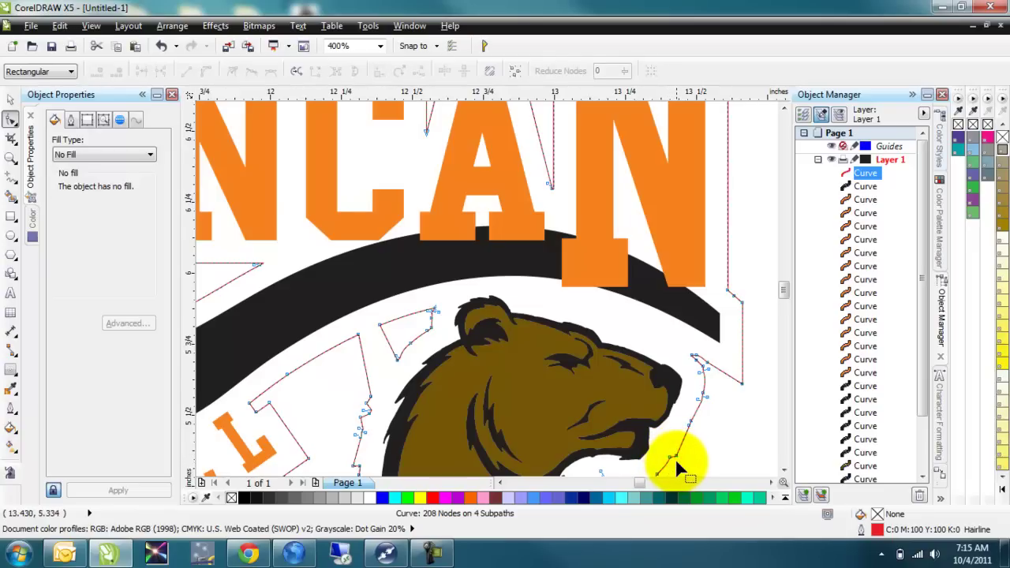
pyautogui.scroll(1, 674, 457)
pyautogui.click(784, 469)
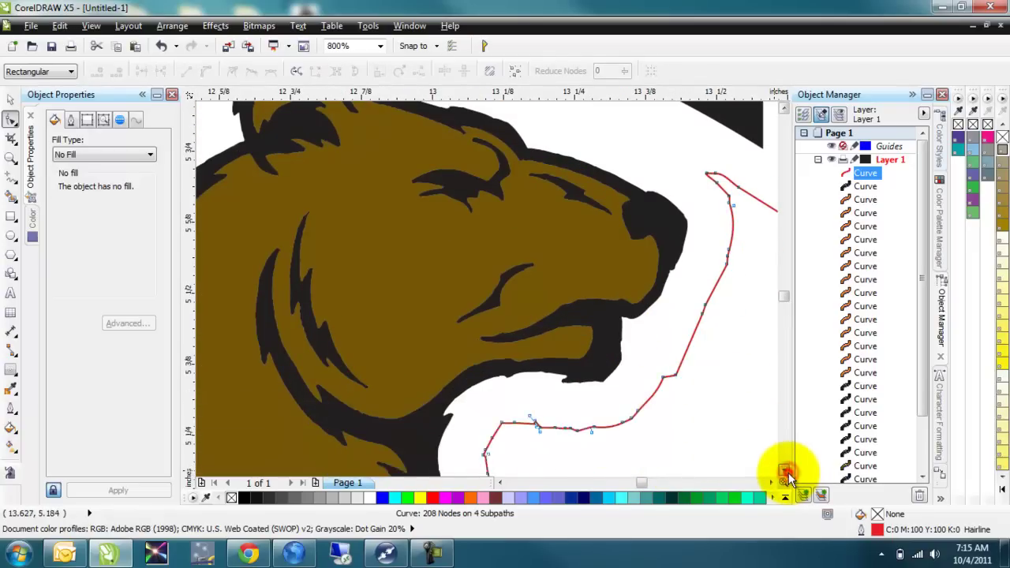
pyautogui.moveTo(519, 339); pyautogui.dragTo(634, 409)
pyautogui.press('Delete')
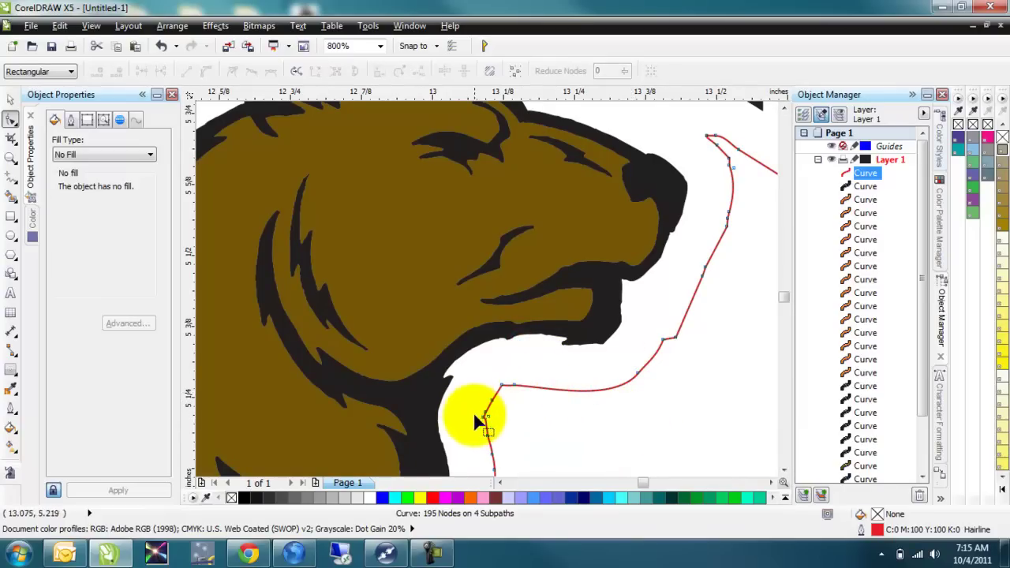
# - Remove the nodes on the contour's lower stretch and the corner nodes under the jaw
pyautogui.click(784, 470)
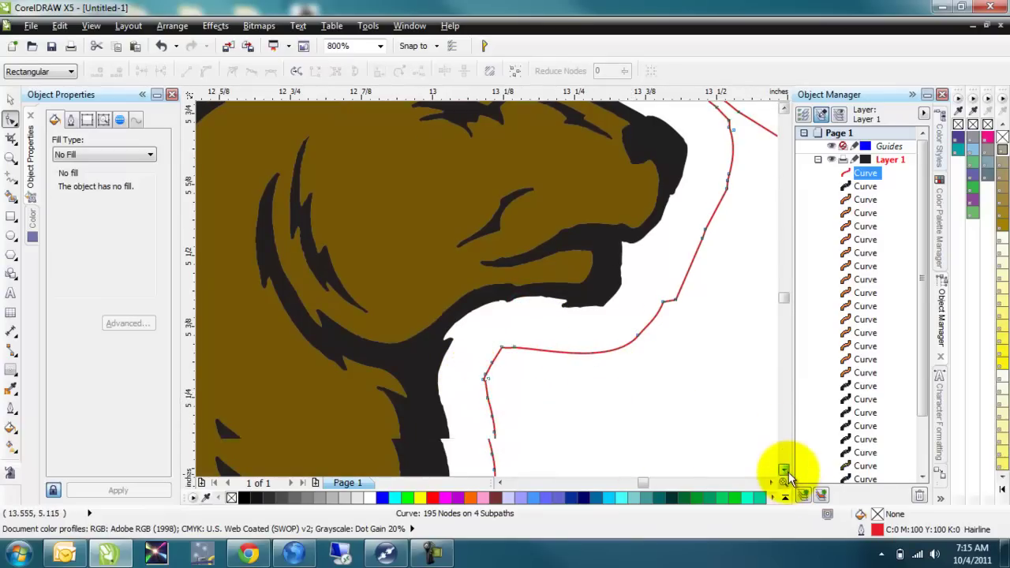
pyautogui.click(784, 471)
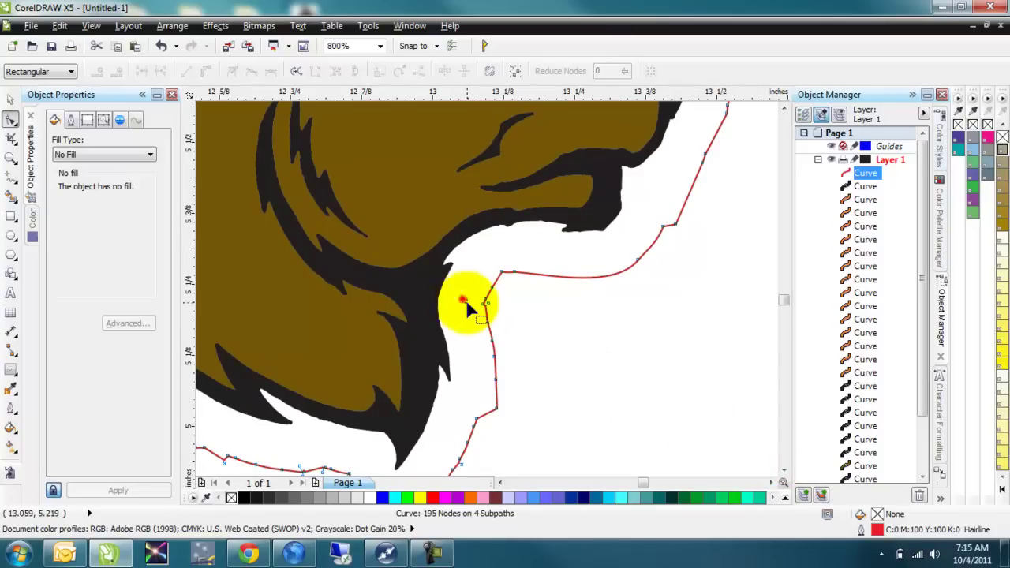
pyautogui.moveTo(465, 299); pyautogui.dragTo(550, 384)
pyautogui.press('Delete')
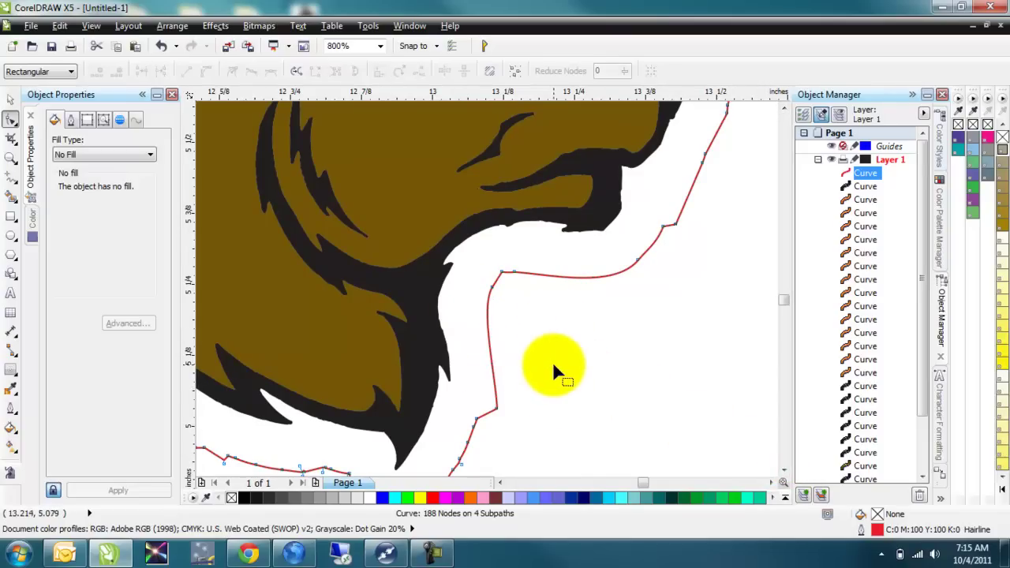
pyautogui.moveTo(520, 280); pyautogui.dragTo(534, 293)
pyautogui.press('Delete')
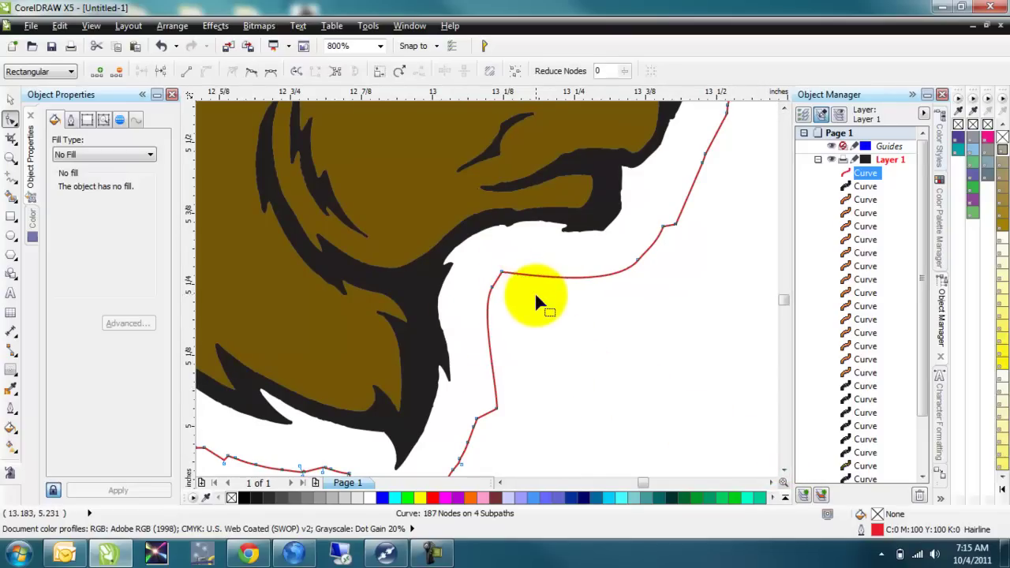
pyautogui.click(501, 274)
pyautogui.press('Delete')
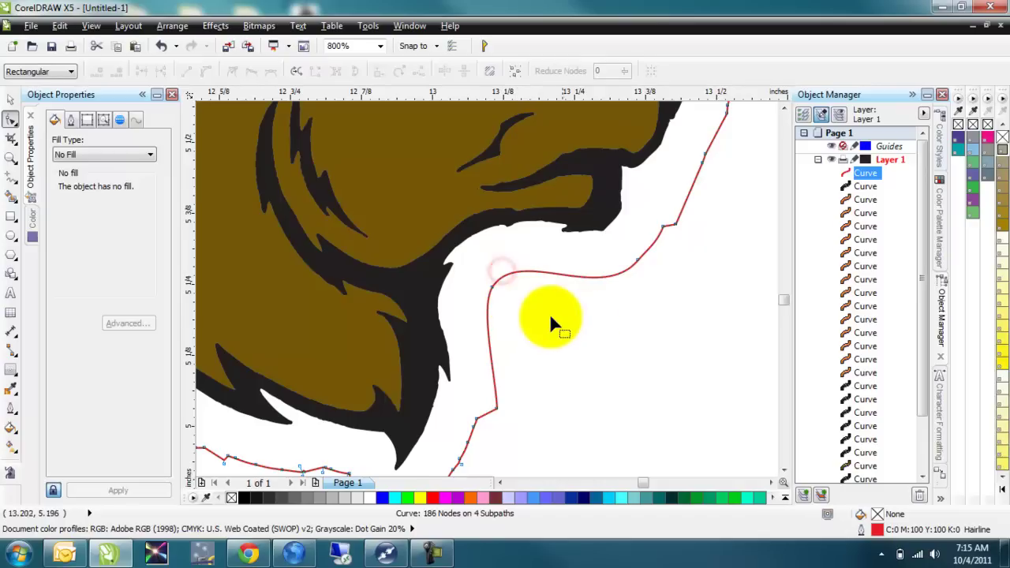
# - Delete superfluous contour nodes, including one near the top and a lower corner node
pyautogui.click(662, 227)
pyautogui.press('Delete')
pyautogui.click(674, 225)
pyautogui.press('Delete')
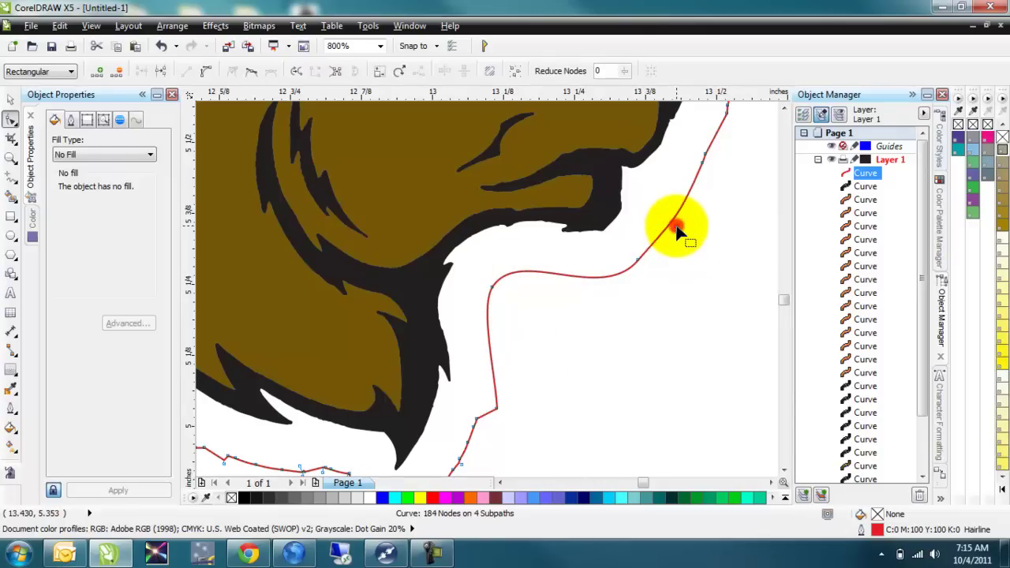
pyautogui.click(704, 158)
pyautogui.press('Delete')
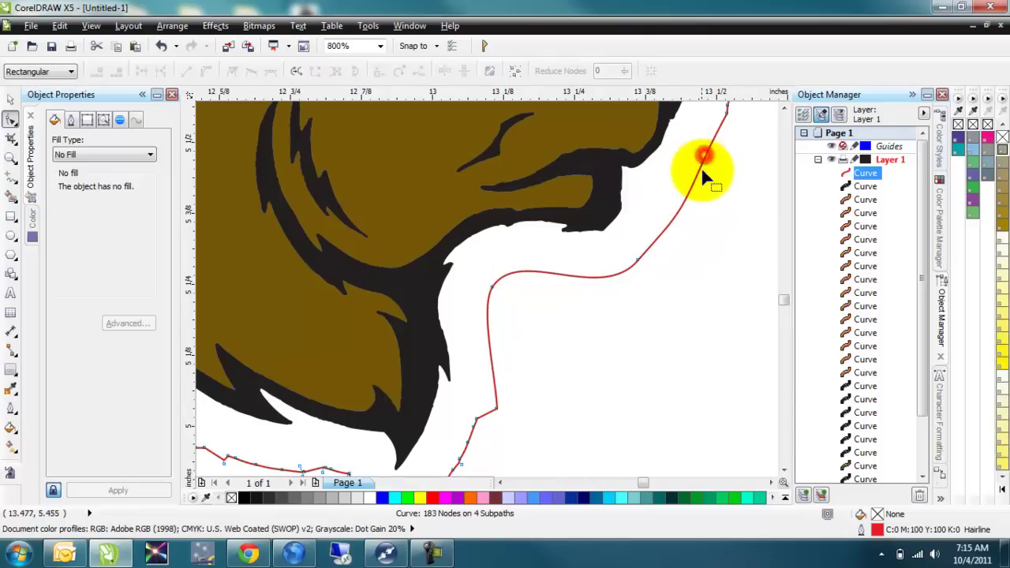
pyautogui.click(495, 407)
pyautogui.press('Delete')
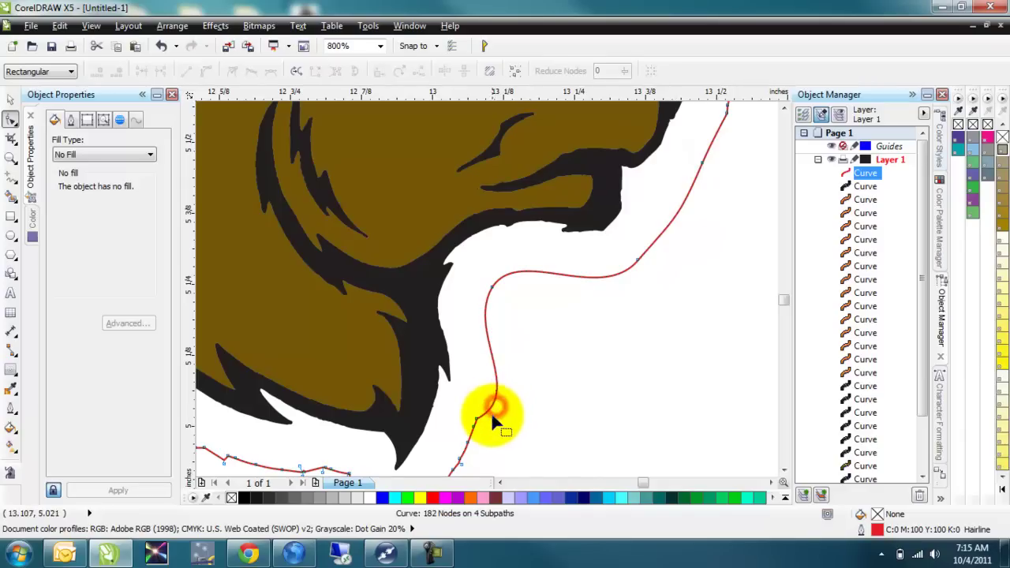
# - Delete the remaining nodes on the lower contour, leaving 179 nodes, then zoom out
pyautogui.click(475, 423)
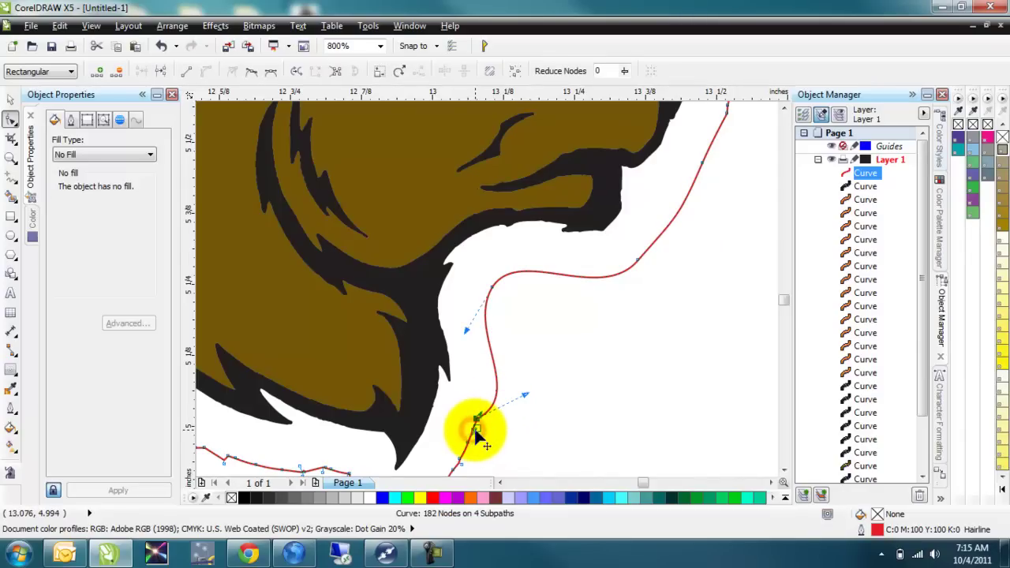
pyautogui.press('Delete')
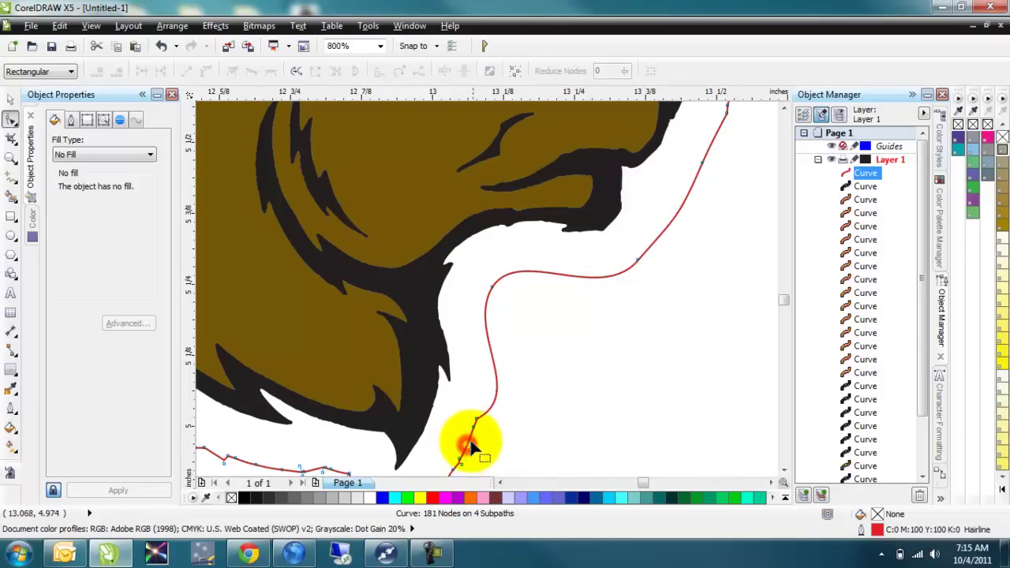
pyautogui.click(475, 422)
pyautogui.press('Delete')
pyautogui.click(475, 418)
pyautogui.press('Delete')
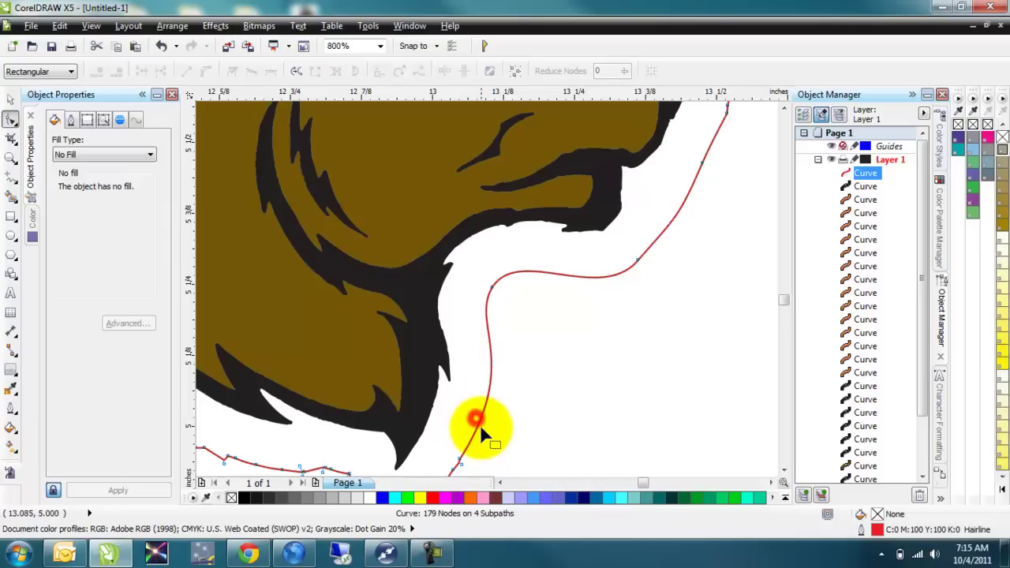
pyautogui.press('F3')
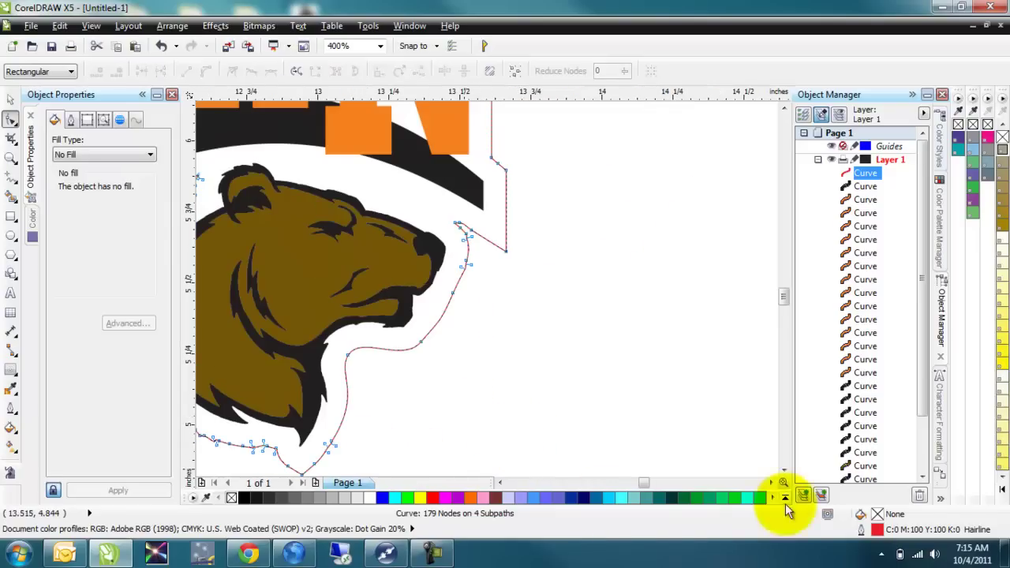
# - Pan to the lower drawing and delete the selected nodes along the lower jaw contour
pyautogui.click(783, 471)
pyautogui.click(783, 471)
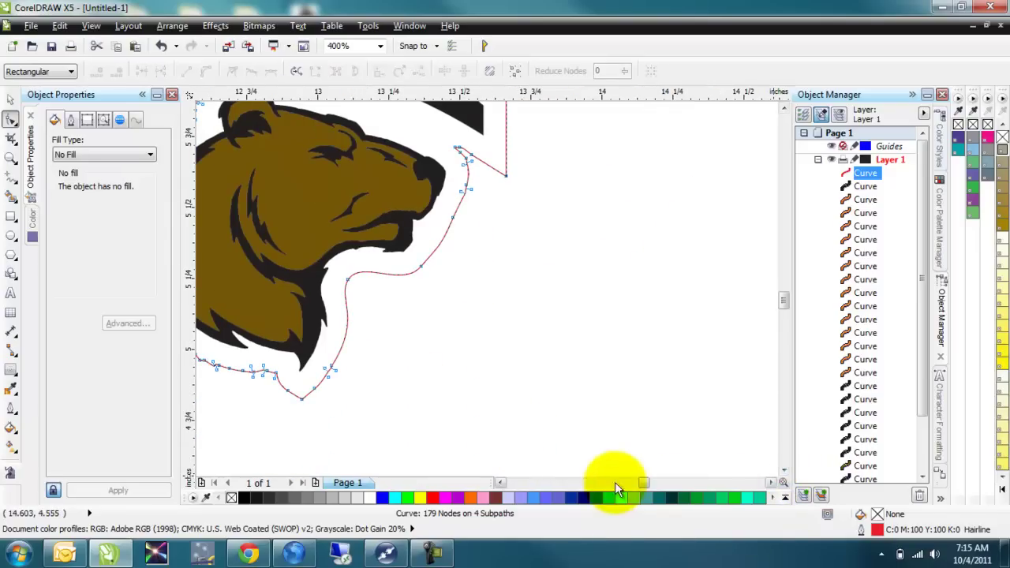
pyautogui.click(505, 483)
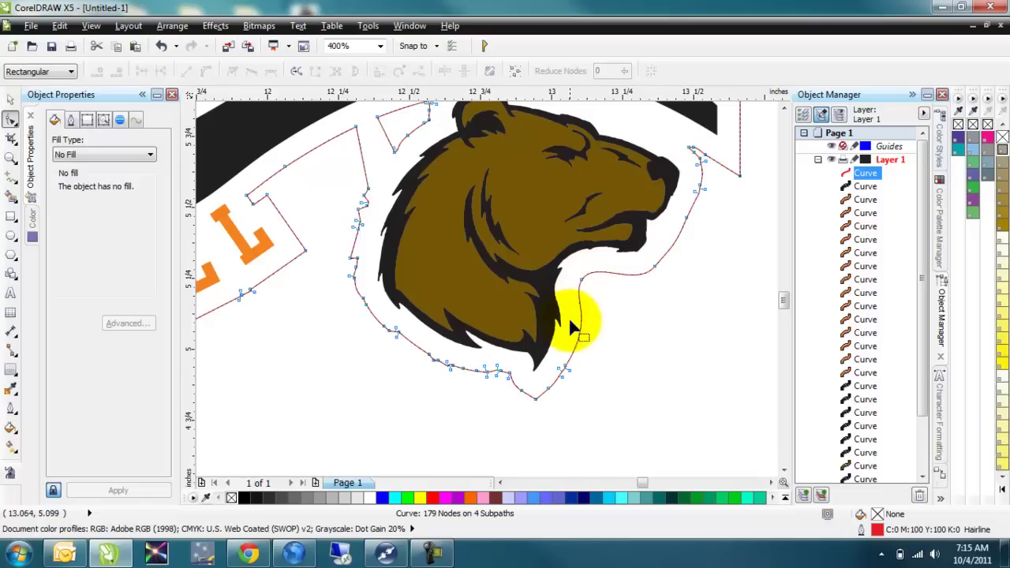
pyautogui.moveTo(405, 310); pyautogui.dragTo(496, 396)
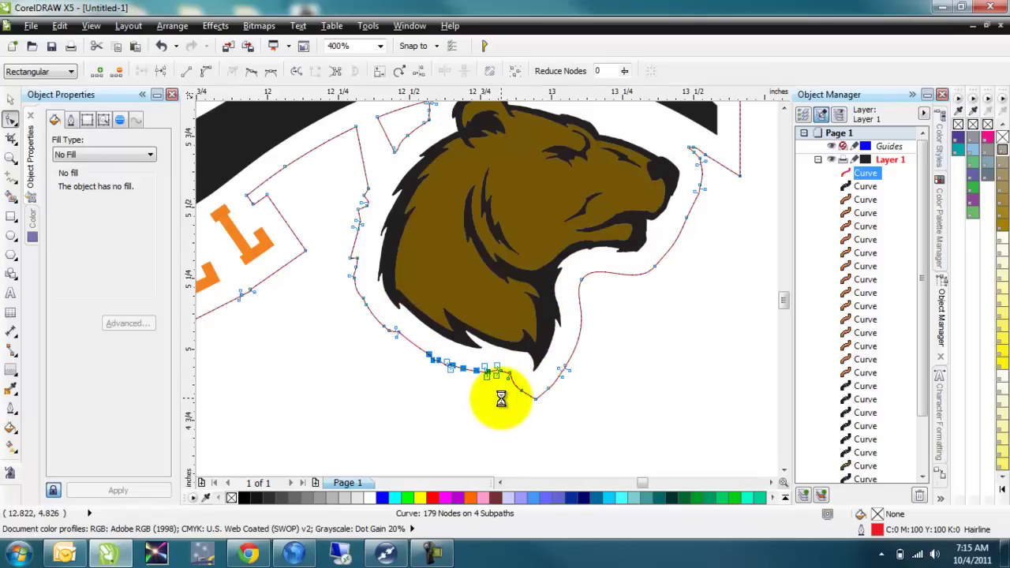
pyautogui.press('Delete')
# - Remove a jaw-curve node and the contour's bottom node
pyautogui.scroll(1, 496, 376)
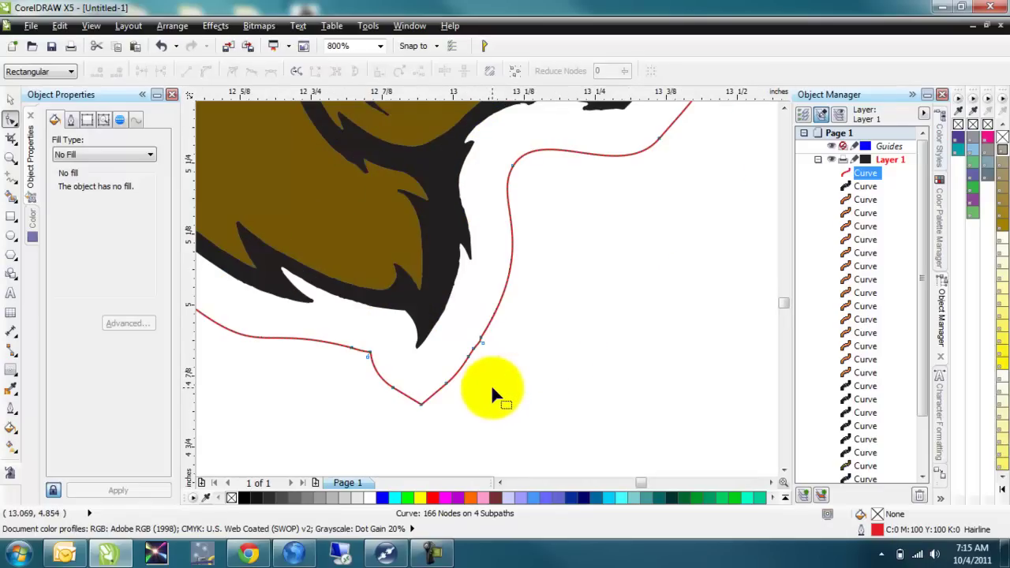
pyautogui.click(369, 352)
pyautogui.doubleClick(370, 351)
pyautogui.click(420, 404)
pyautogui.doubleClick(421, 404)
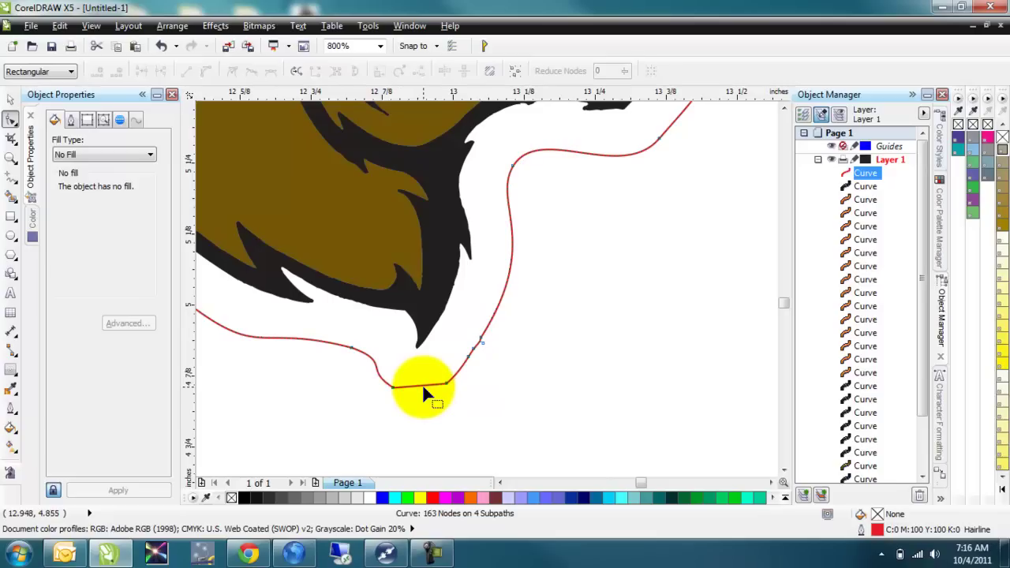
# - Convert the bottom segment to a curve, bow it downward, and delete nodes on its right stretch
pyautogui.rightClick(422, 384)
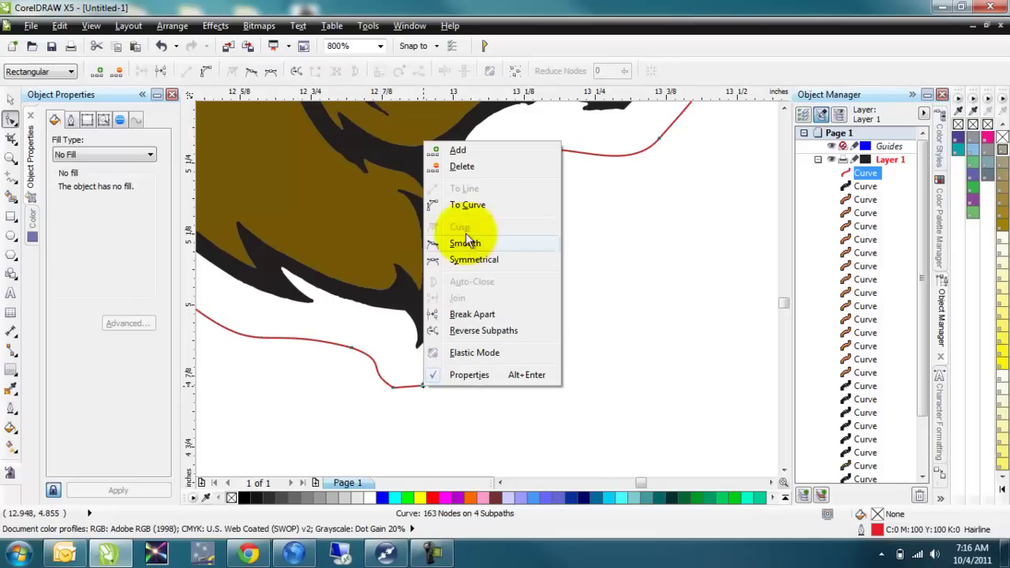
pyautogui.click(468, 205)
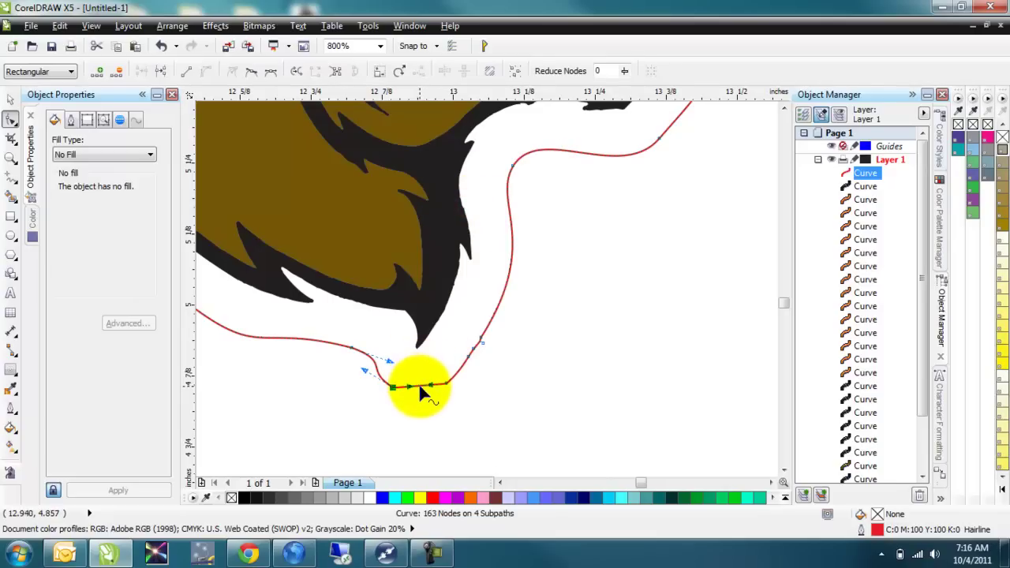
pyautogui.moveTo(420, 387); pyautogui.dragTo(454, 401)
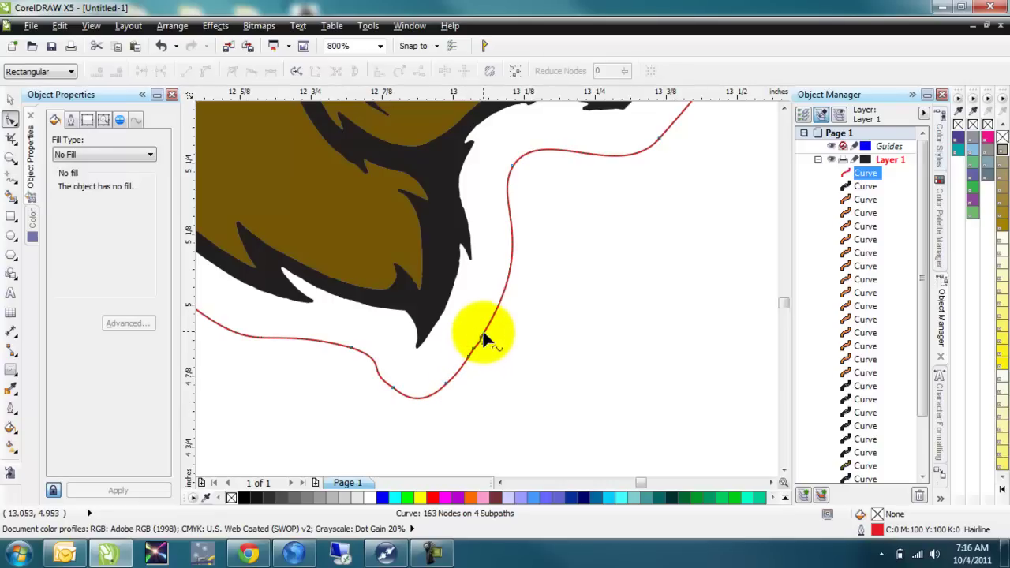
pyautogui.moveTo(482, 360); pyautogui.dragTo(482, 364)
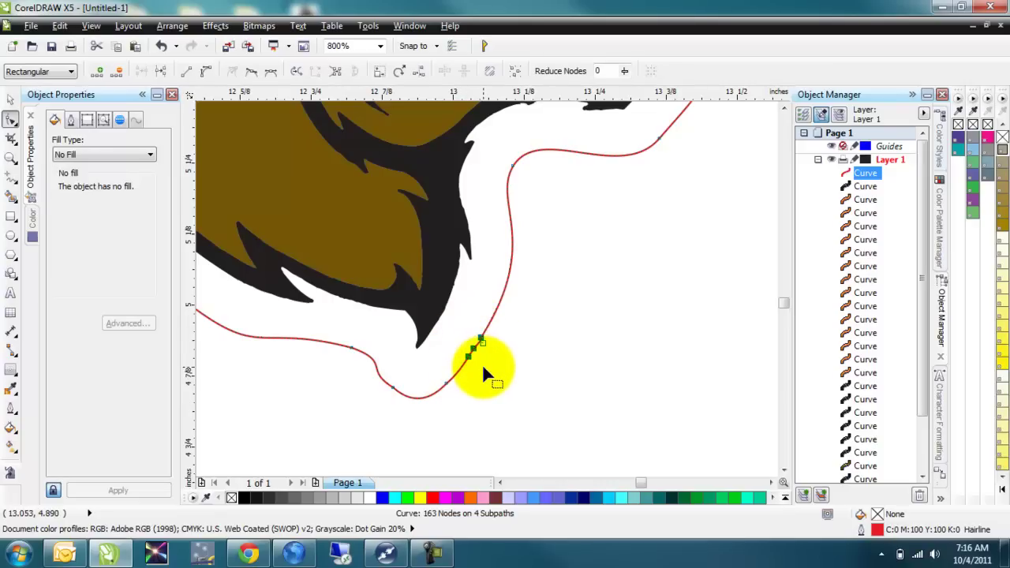
pyautogui.press('Delete')
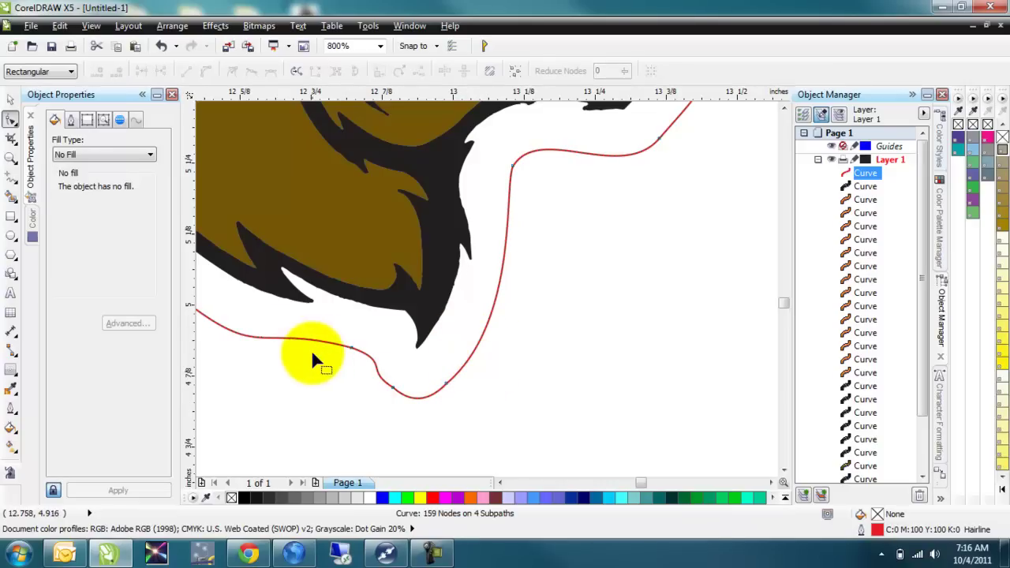
pyautogui.moveTo(640, 483); pyautogui.dragTo(623, 487)
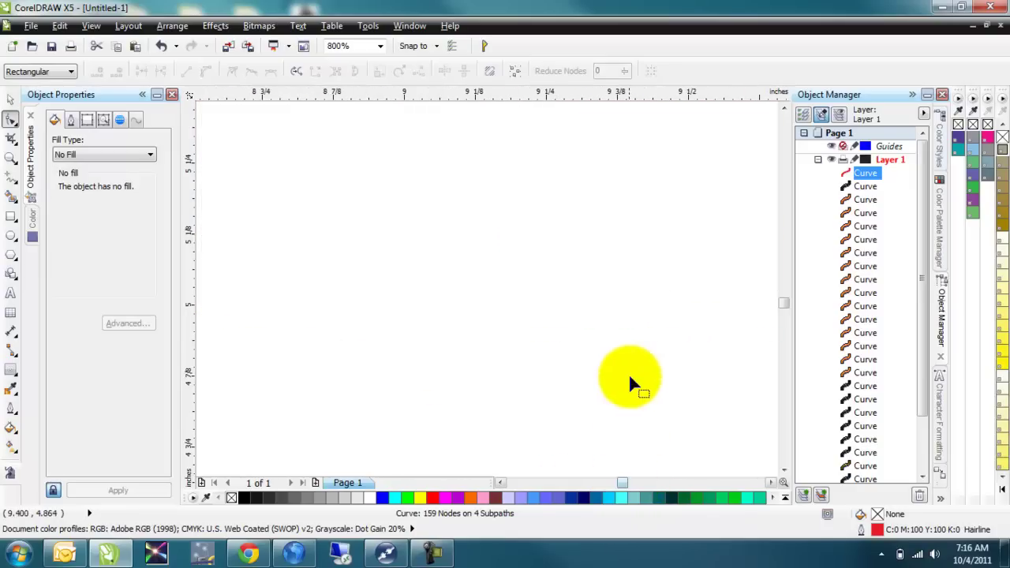
# - Fit the logo, then delete the A's inner hole and the fragment beside the bear's ear
pyautogui.press('F4')
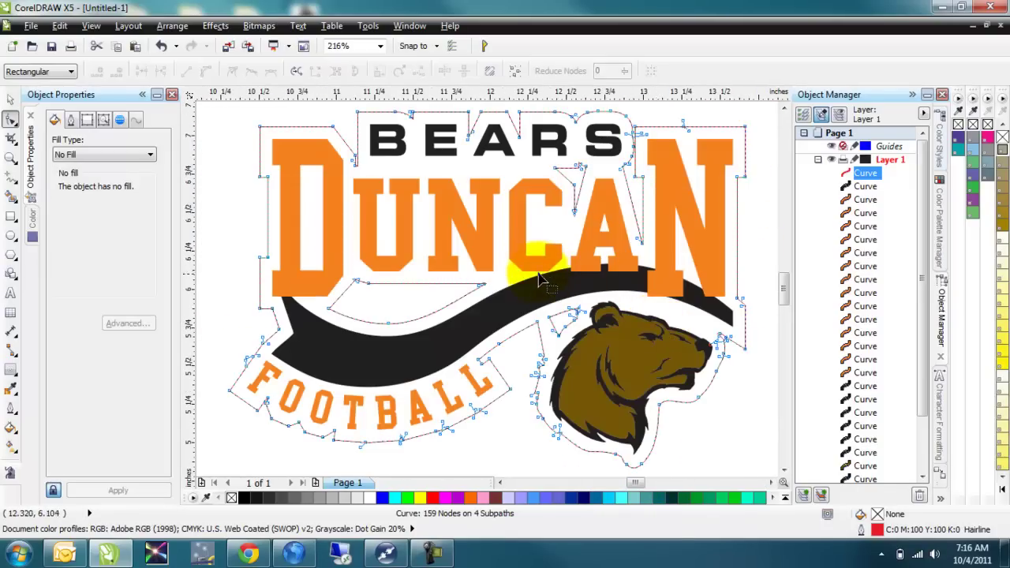
pyautogui.moveTo(534, 143); pyautogui.dragTo(596, 224)
pyautogui.press('Delete')
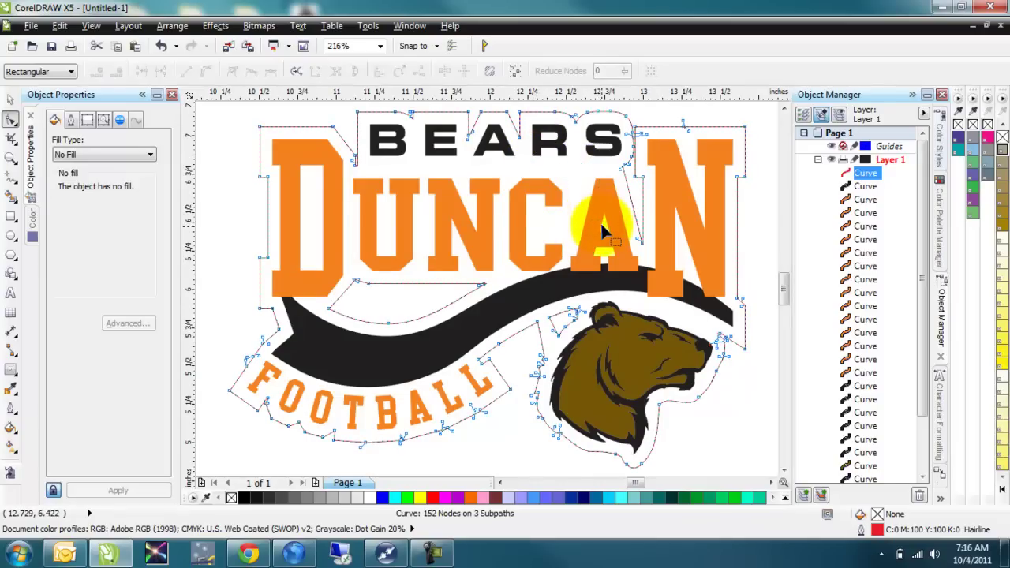
pyautogui.moveTo(552, 289); pyautogui.dragTo(606, 368)
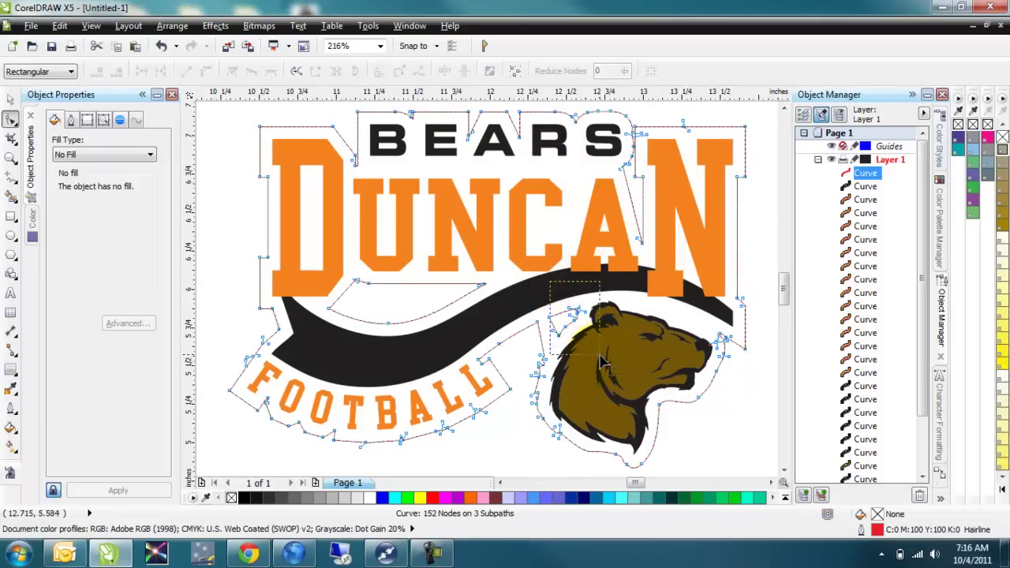
pyautogui.press('Delete')
pyautogui.click(550, 306)
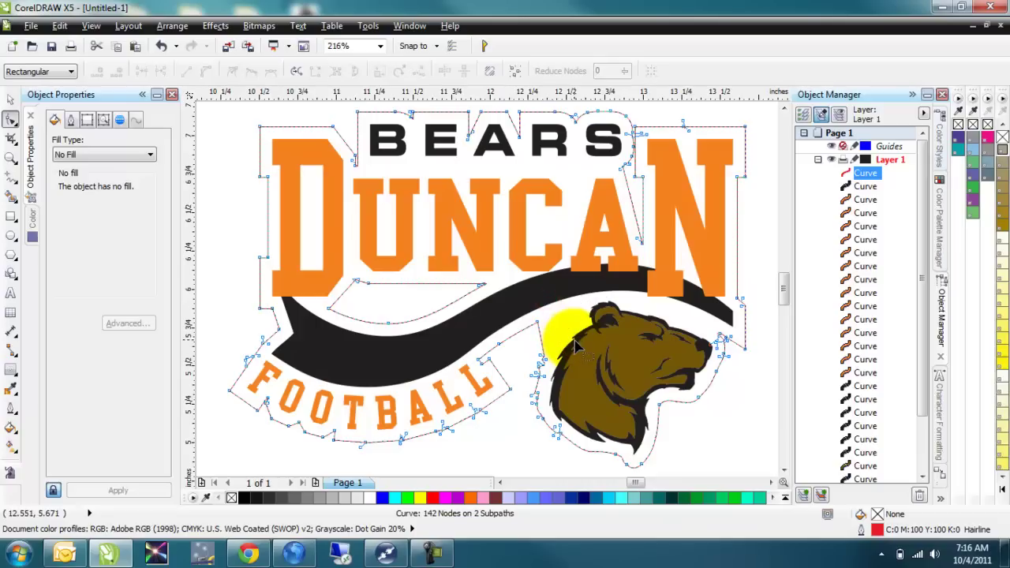
pyautogui.press('Delete')
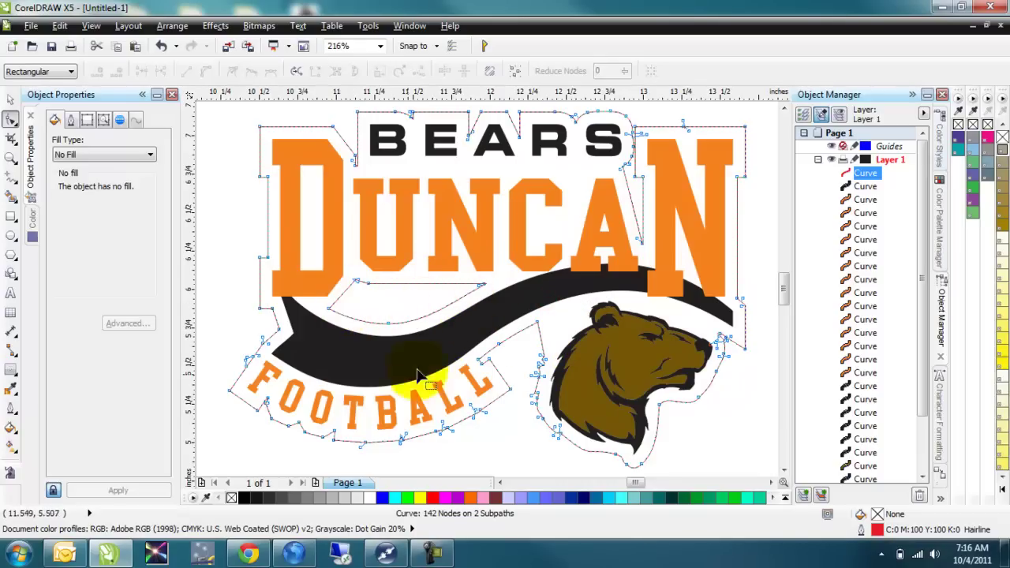
# - Delete extra nodes beneath FOOTBALL and bend that contour into a smooth arc
pyautogui.moveTo(254, 386); pyautogui.dragTo(422, 456)
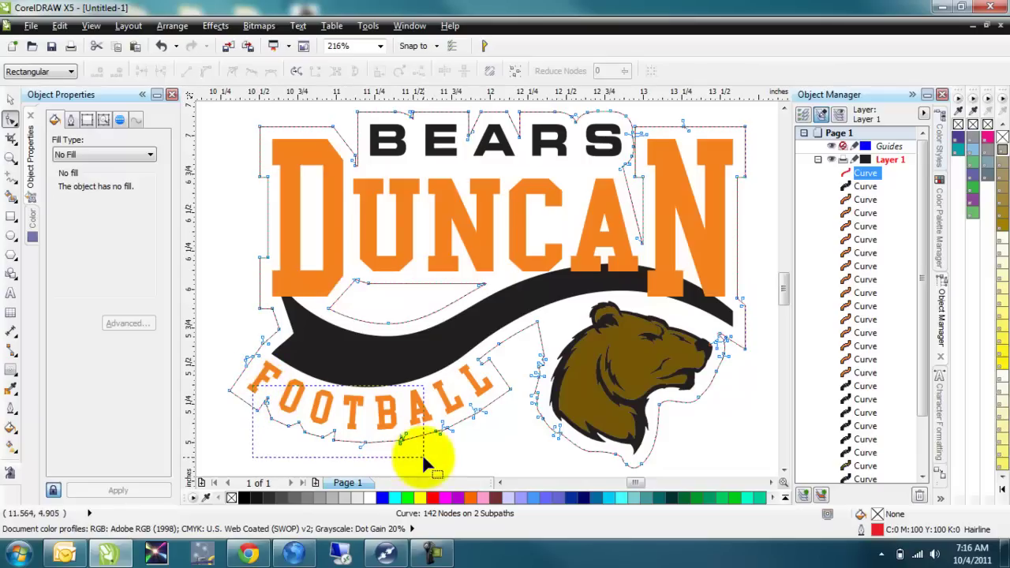
pyautogui.moveTo(488, 463); pyautogui.dragTo(491, 462)
pyautogui.press('Delete')
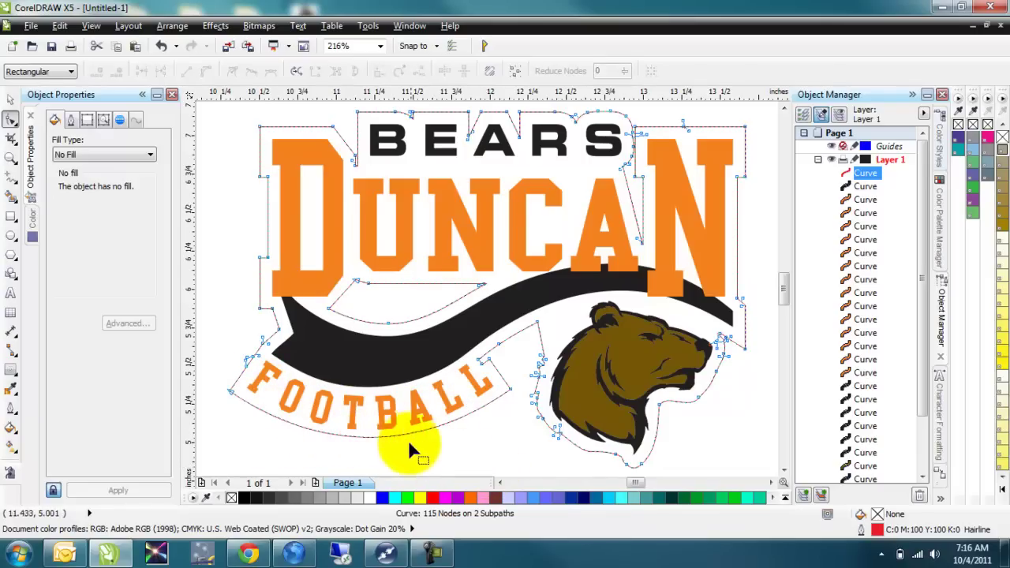
pyautogui.moveTo(507, 389); pyautogui.dragTo(293, 450)
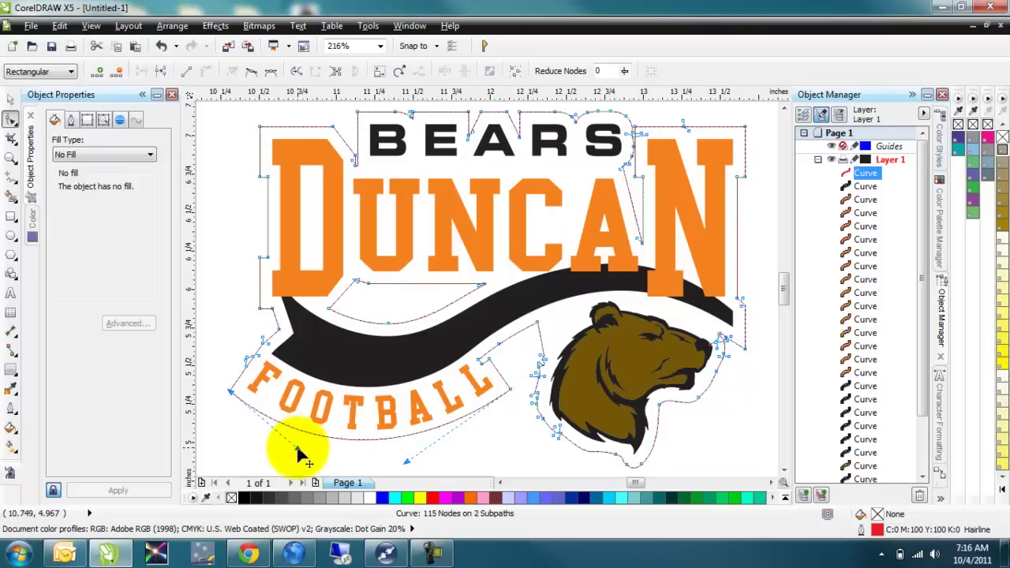
pyautogui.click(407, 463)
pyautogui.moveTo(406, 463); pyautogui.dragTo(424, 465)
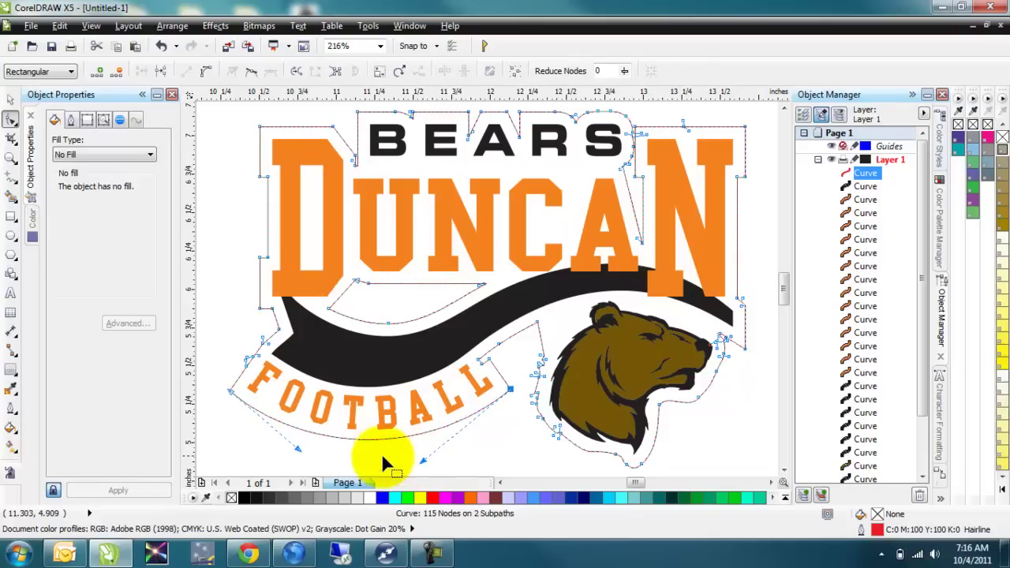
# - Delete the extra nodes near the left end of the FOOTBALL arc, leaving 108 nodes
pyautogui.moveTo(222, 341); pyautogui.dragTo(268, 371)
pyautogui.press('Delete')
pyautogui.click(249, 325)
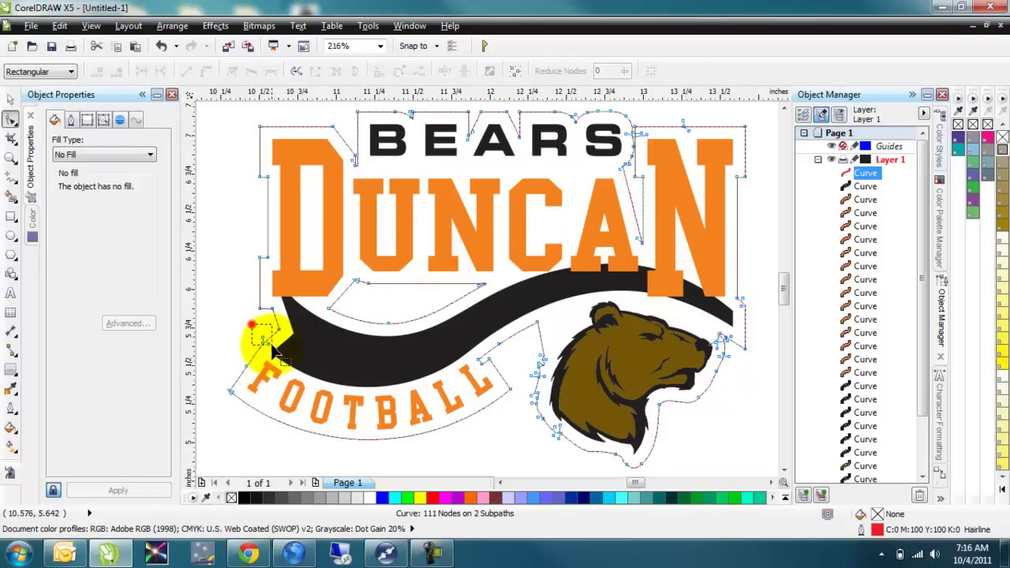
pyautogui.press('Delete')
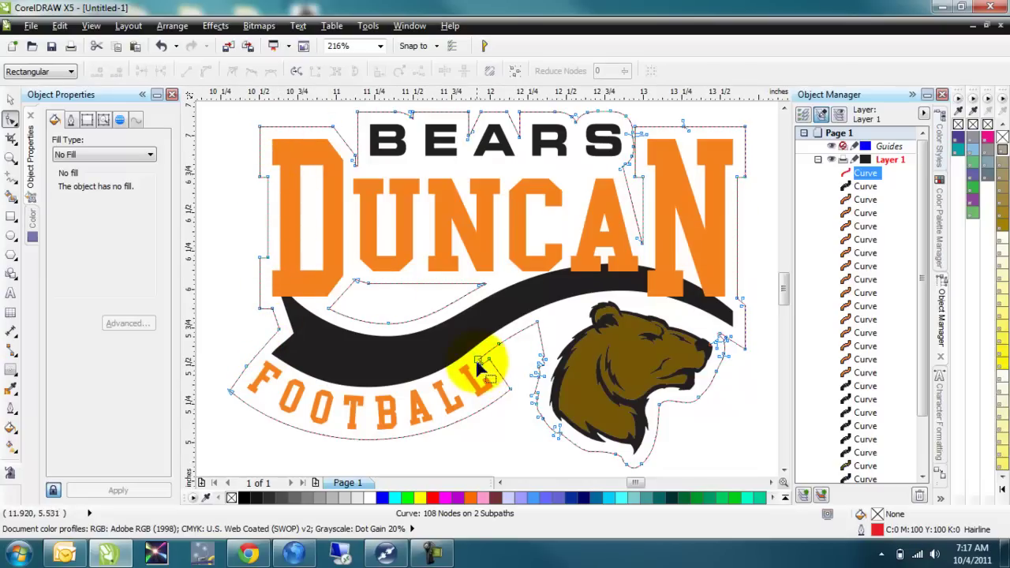
# - Add a node at the corner by the last L and make both adjacent segments straight lines
pyautogui.scroll(2, 483, 357)
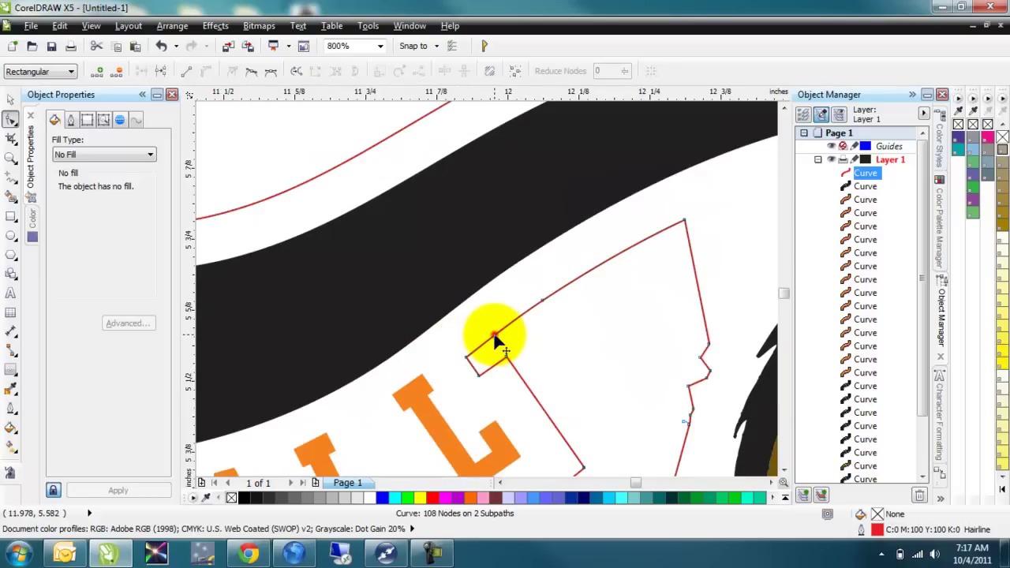
pyautogui.doubleClick(494, 337)
pyautogui.moveTo(495, 338); pyautogui.dragTo(485, 362)
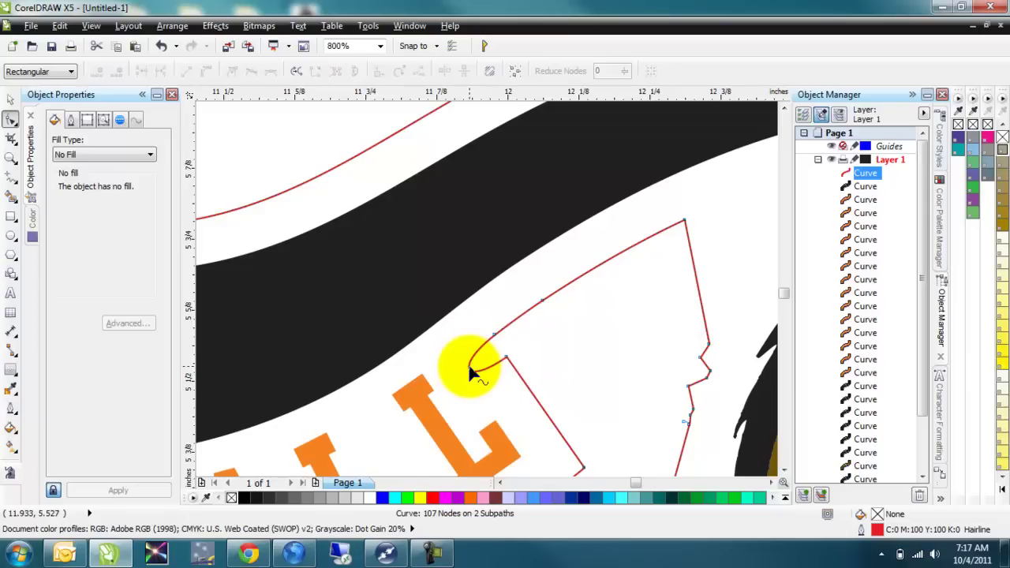
pyautogui.rightClick(468, 366)
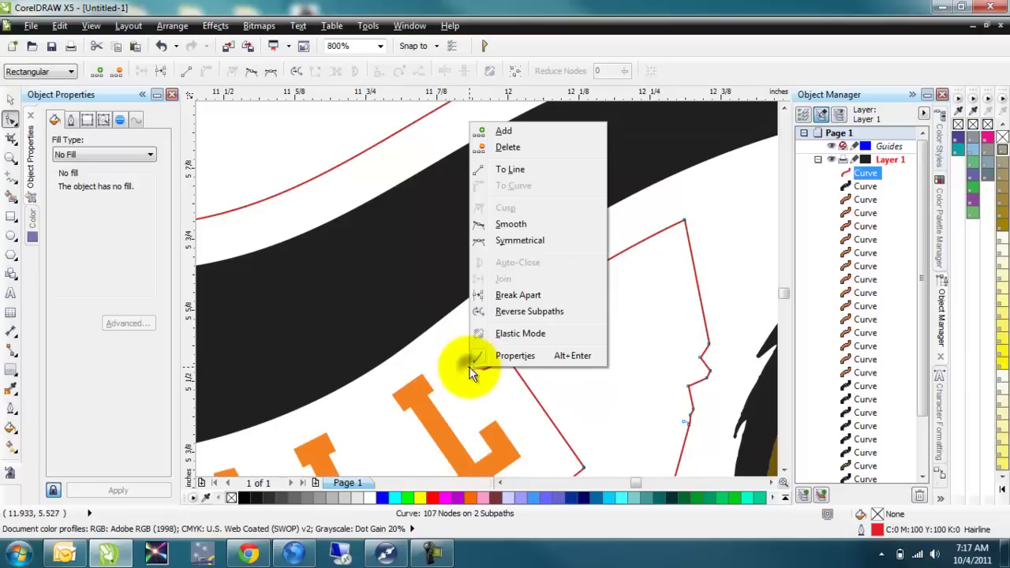
pyautogui.click(510, 171)
pyautogui.click(582, 310)
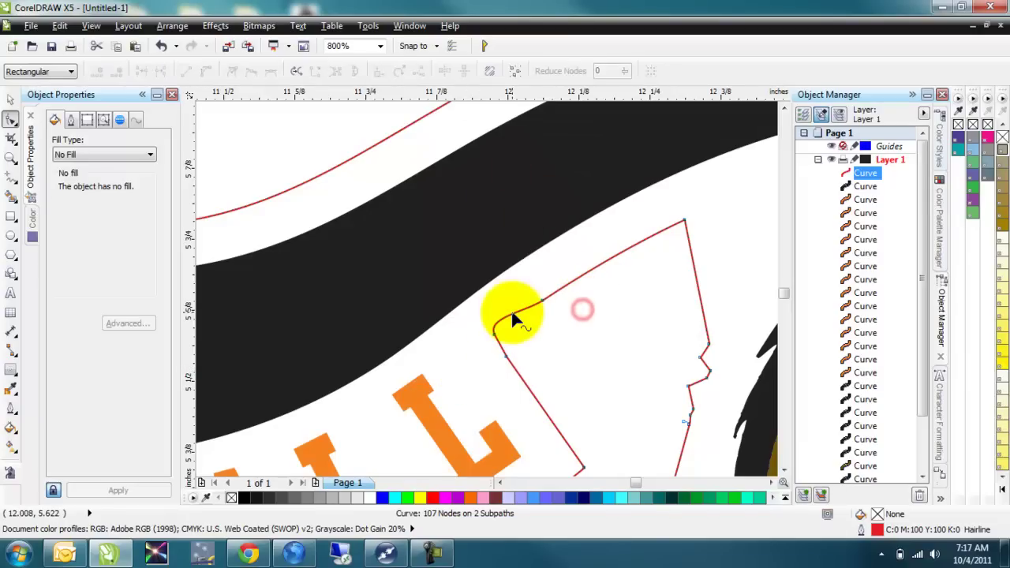
pyautogui.rightClick(510, 315)
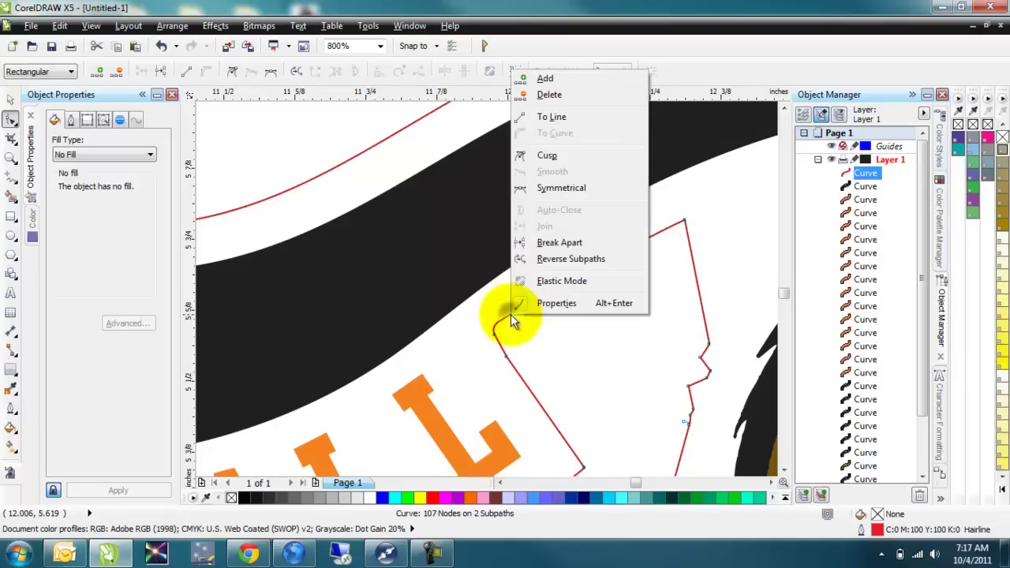
pyautogui.click(561, 121)
pyautogui.click(610, 308)
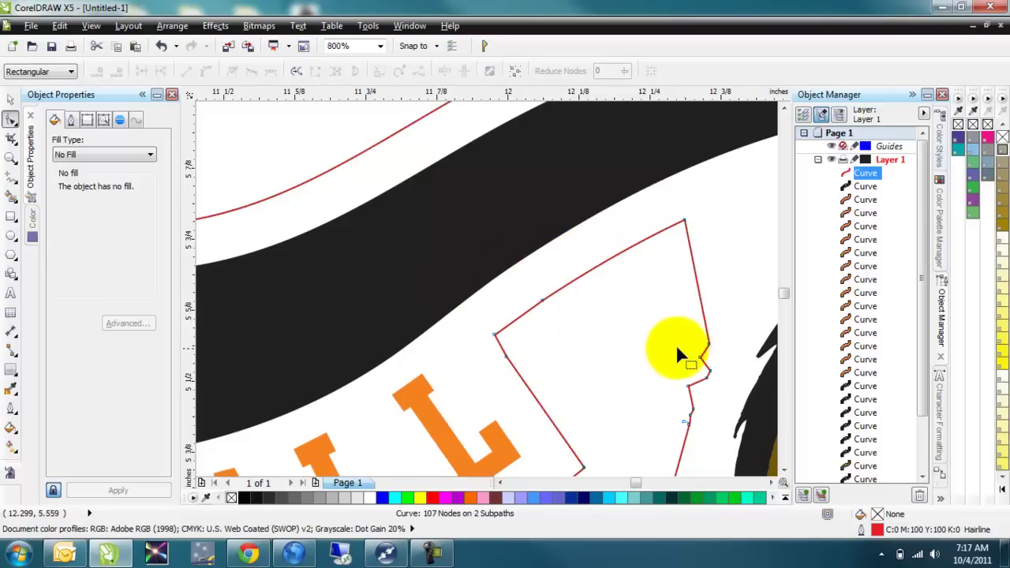
# - Delete the zigzag nodes beside the bear, bringing the contour to 101 nodes
pyautogui.moveTo(679, 341); pyautogui.dragTo(701, 399)
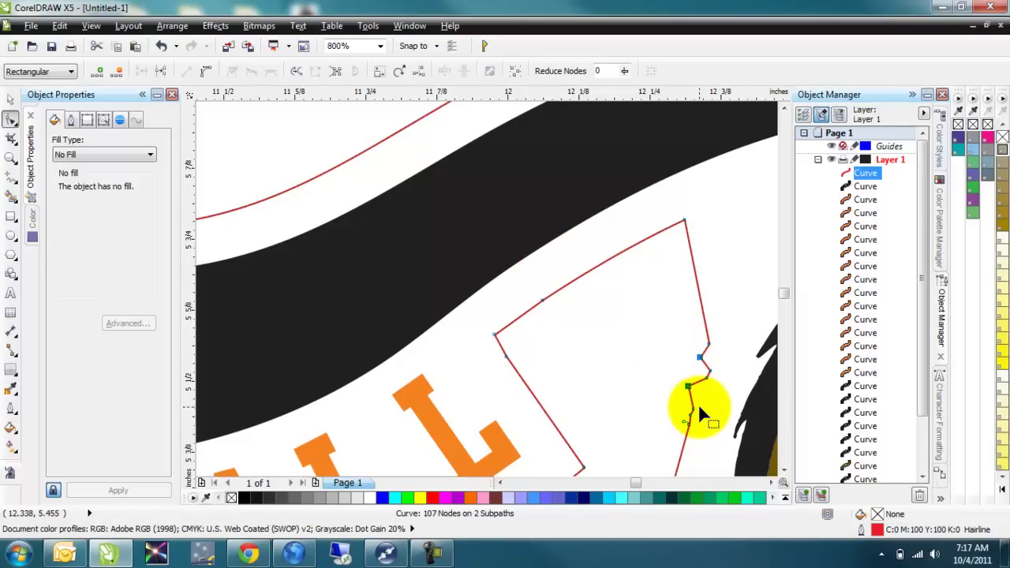
pyautogui.press('Delete')
pyautogui.moveTo(679, 364); pyautogui.dragTo(709, 384)
pyautogui.moveTo(704, 425); pyautogui.dragTo(704, 434)
pyautogui.press('Delete')
pyautogui.scroll(-1, 705, 418)
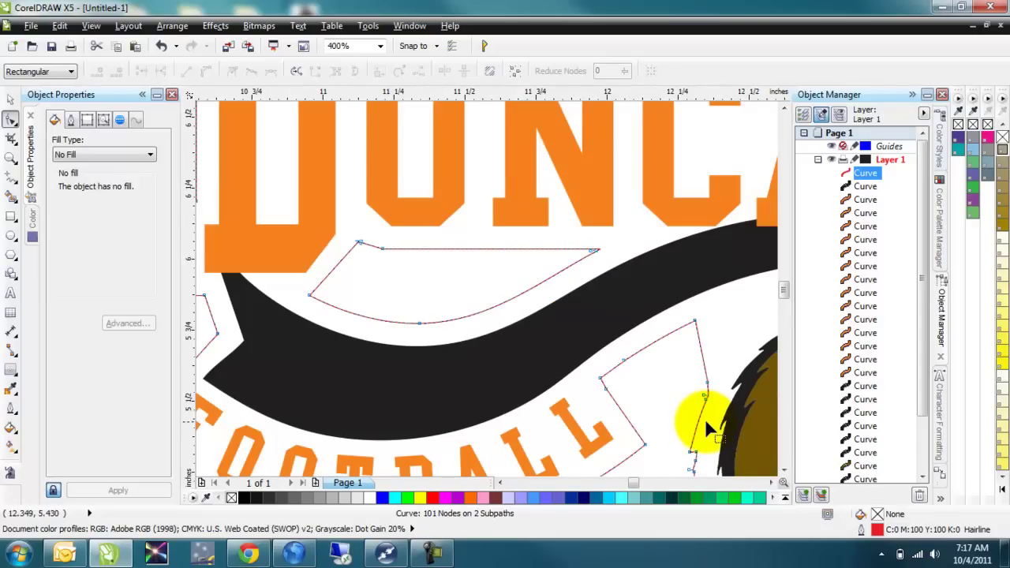
# - Delete the zigzag nodes below the bear's fur to smooth the contour
pyautogui.click(786, 470)
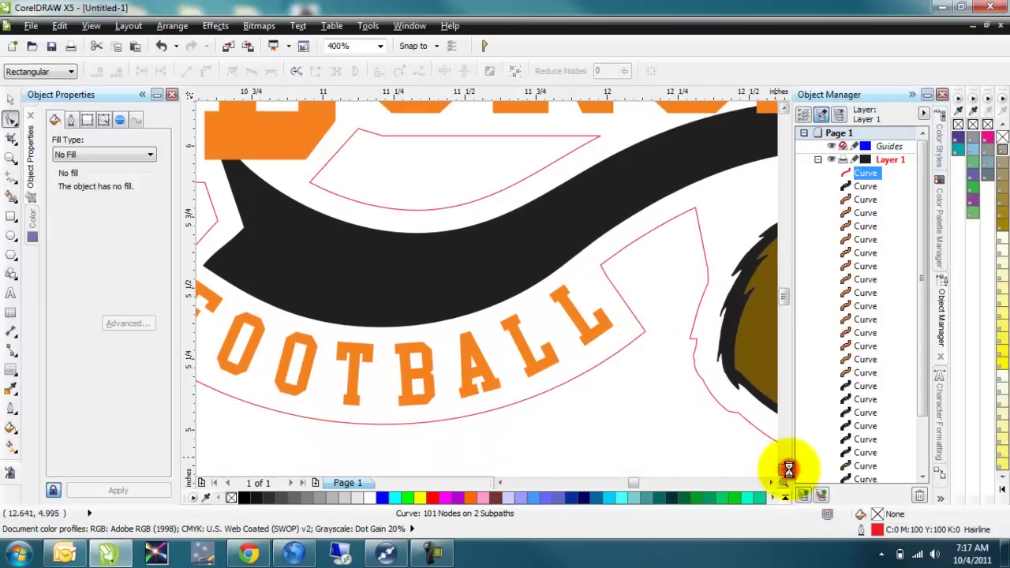
pyautogui.moveTo(675, 295); pyautogui.dragTo(716, 364)
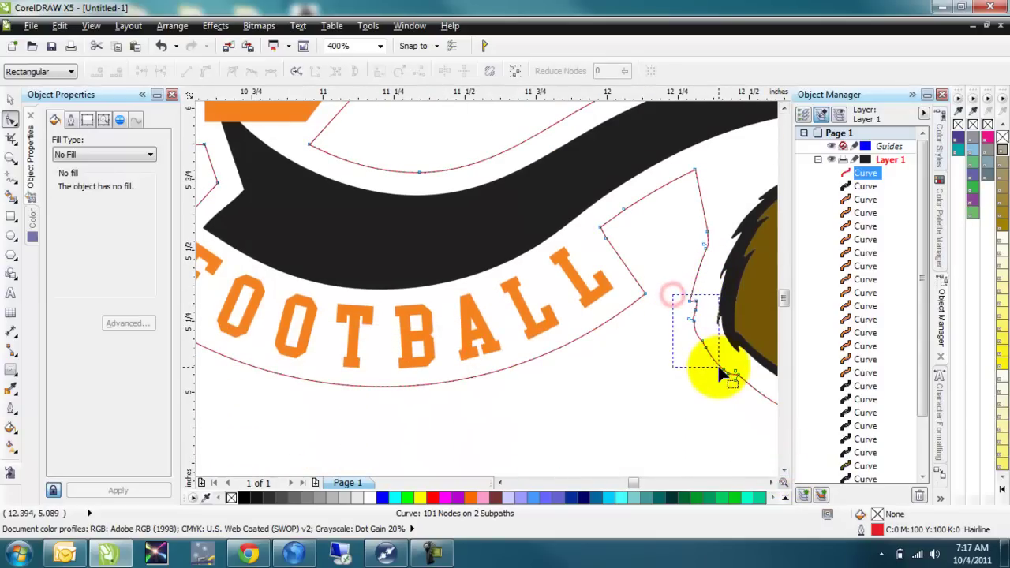
pyautogui.press('Delete')
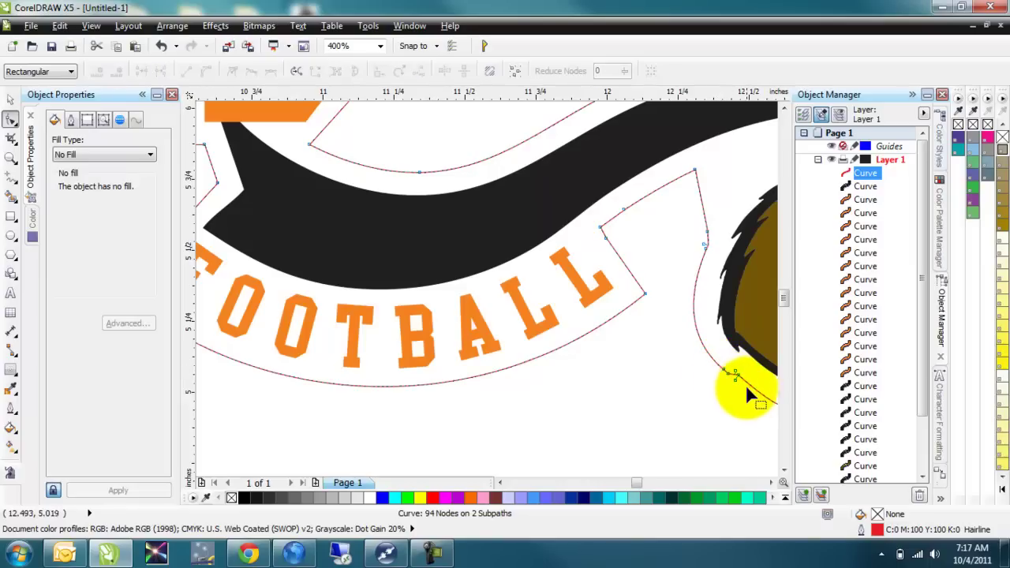
pyautogui.click(785, 470)
pyautogui.click(785, 471)
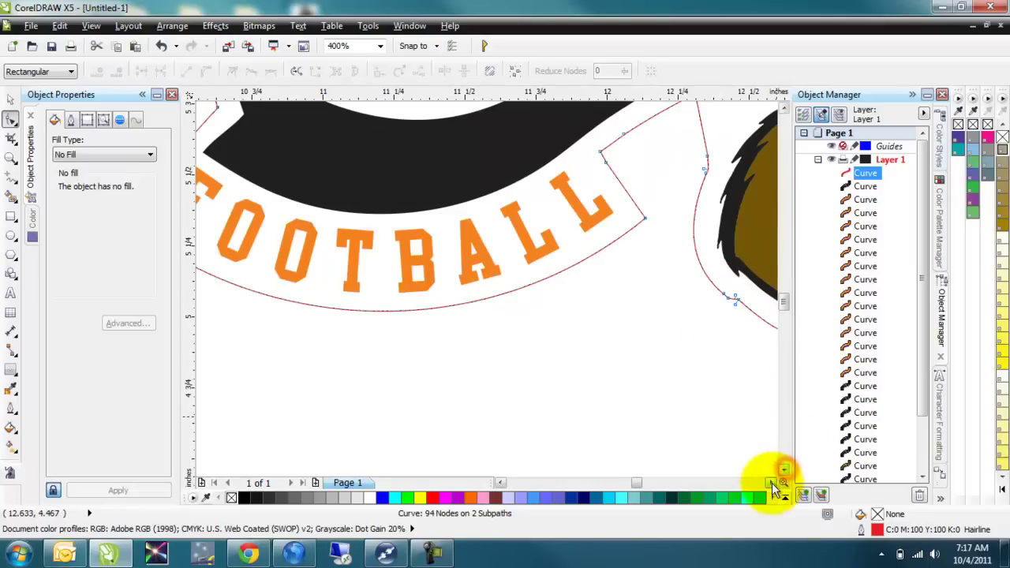
pyautogui.click(771, 482)
# - Delete extra nodes beside the bear, reshape the curve below its fur, and fit the whole logo
pyautogui.moveTo(611, 271); pyautogui.dragTo(642, 329)
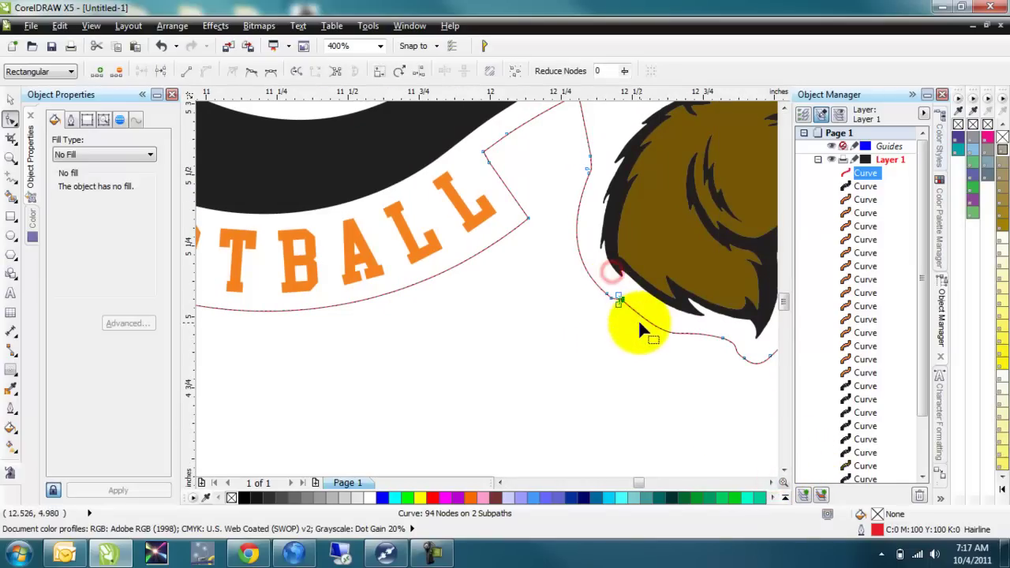
pyautogui.press('Delete')
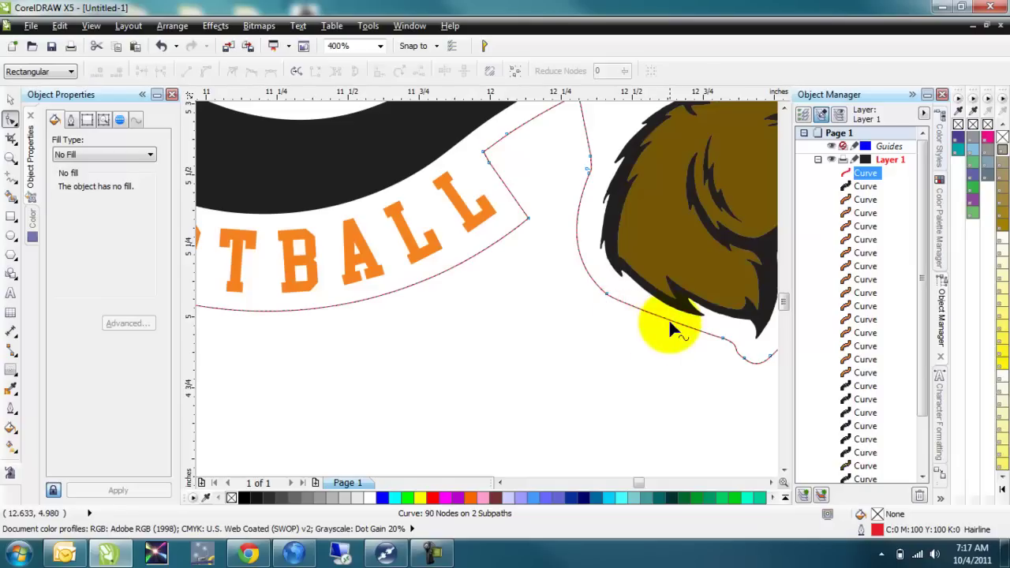
pyautogui.click(606, 295)
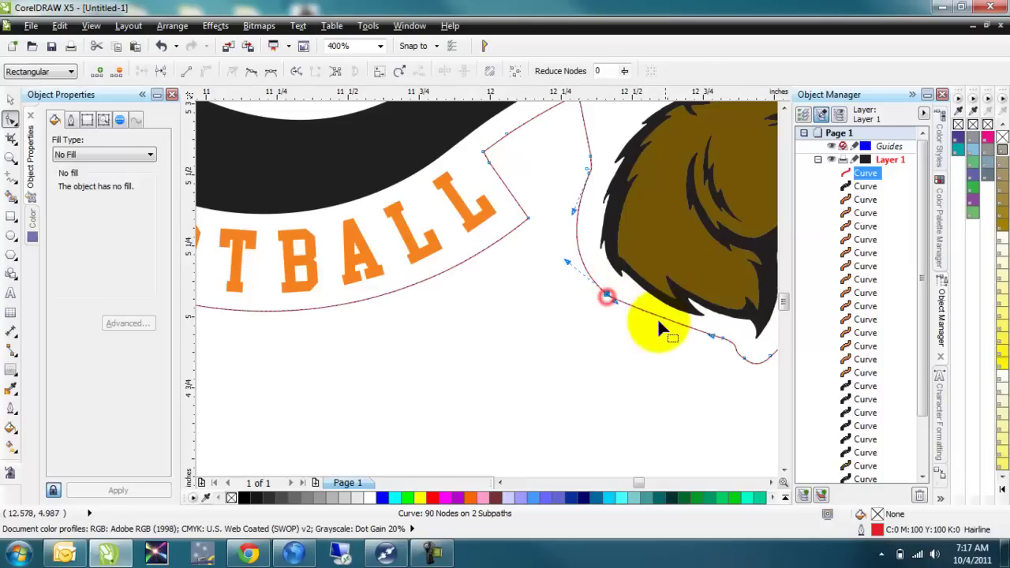
pyautogui.moveTo(615, 302); pyautogui.dragTo(634, 330)
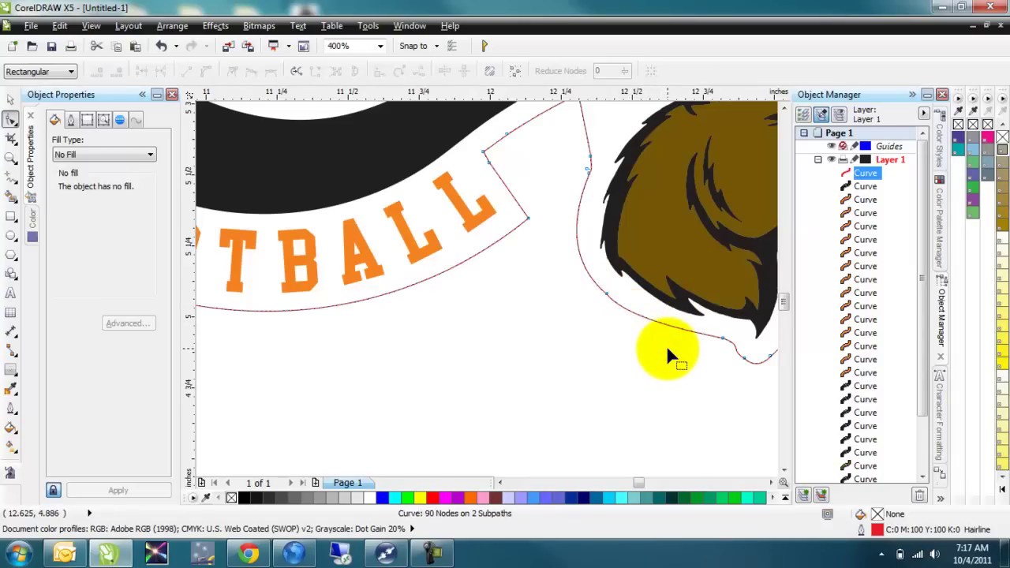
pyautogui.press('F3')
pyautogui.press('F4')
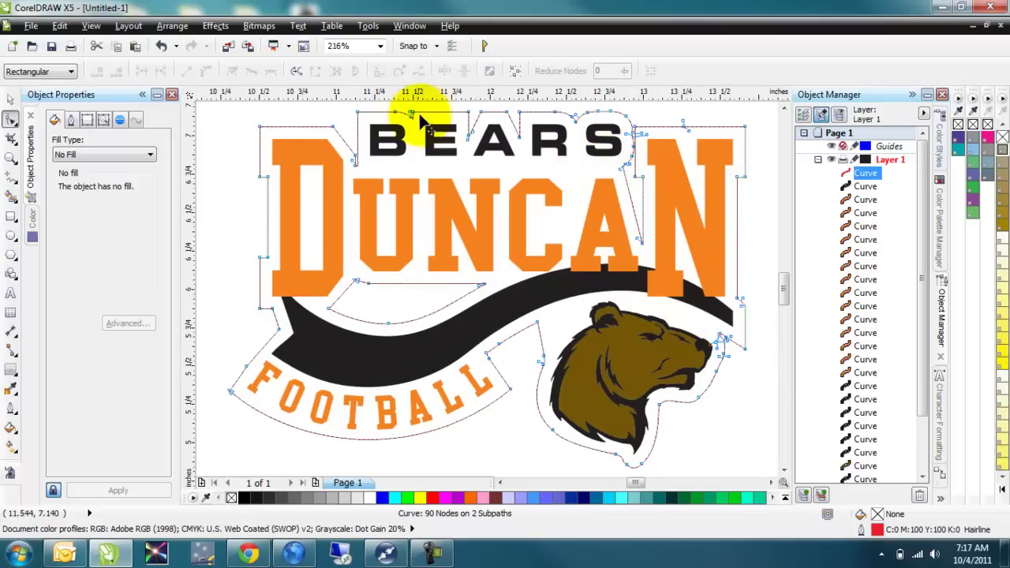
# - Delete the contour nodes running over BEARS and pull the node near the D upward
pyautogui.moveTo(380, 107); pyautogui.dragTo(589, 153)
pyautogui.press('Delete')
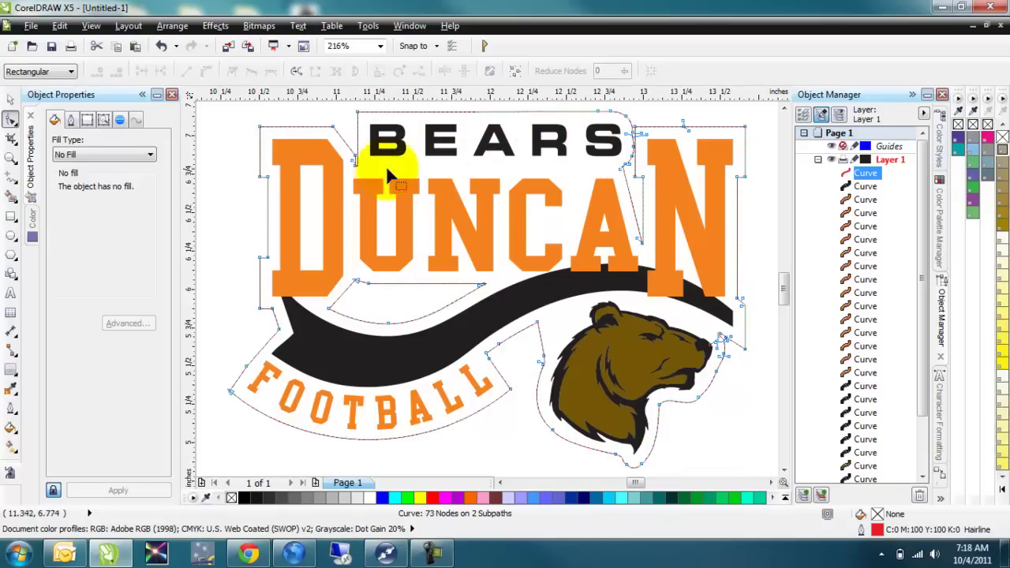
pyautogui.scroll(2, 346, 161)
pyautogui.moveTo(363, 173); pyautogui.dragTo(365, 154)
pyautogui.scroll(2, 365, 143)
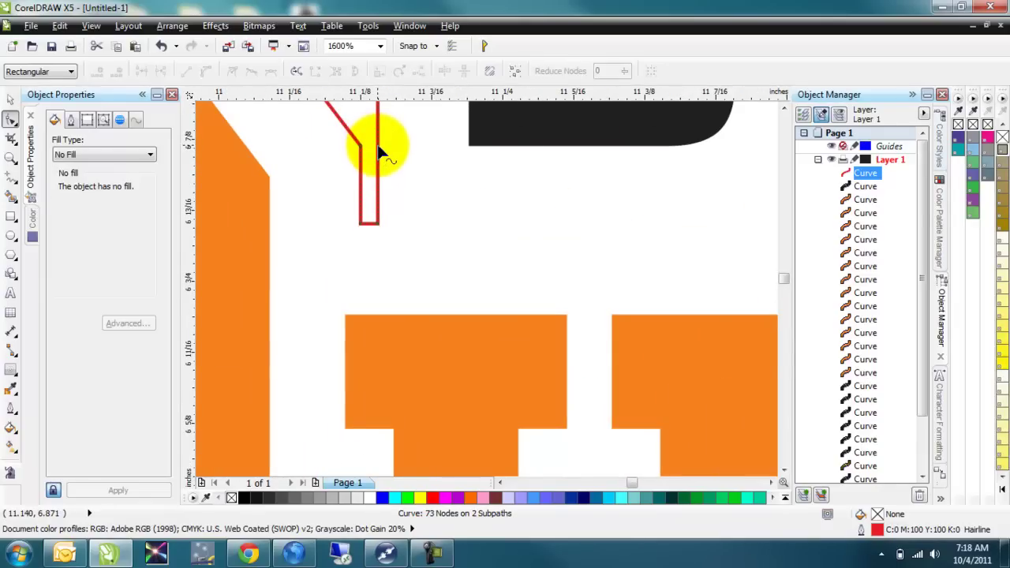
# - Remove the spike's bottom nodes and convert its bottom segment to a straight line, leaving 72 nodes
pyautogui.doubleClick(378, 152)
pyautogui.moveTo(334, 189); pyautogui.dragTo(395, 230)
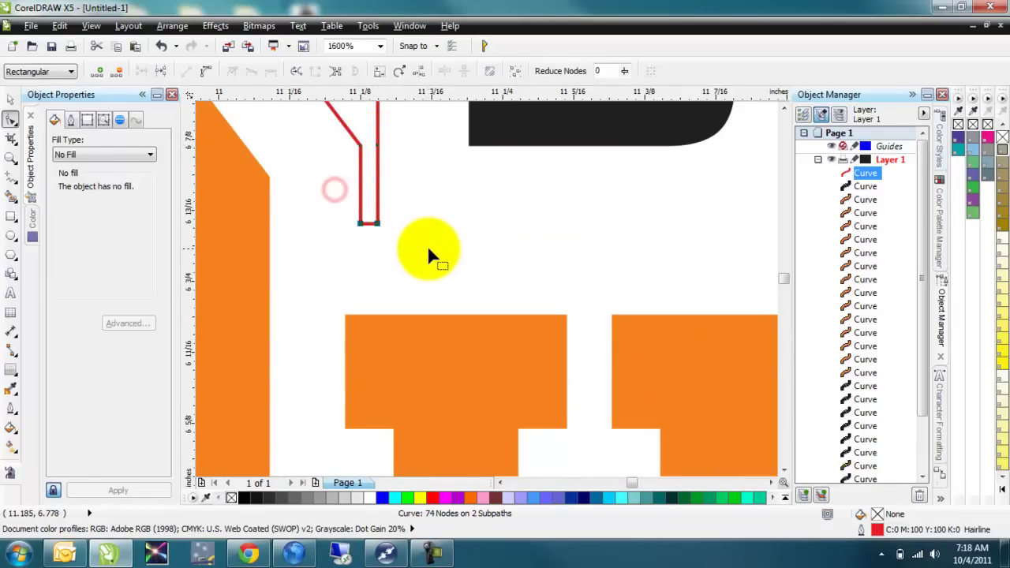
pyautogui.press('Delete')
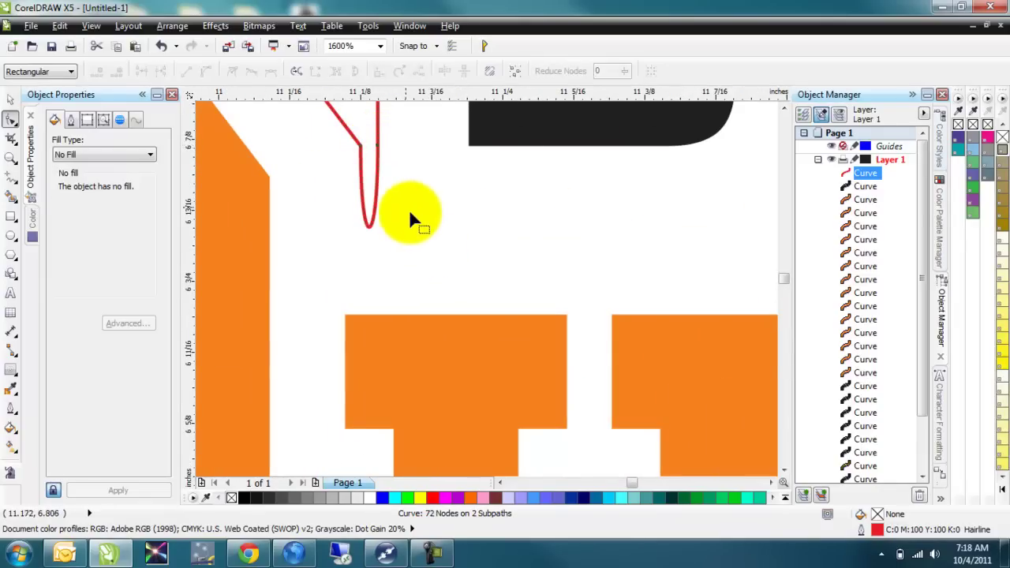
pyautogui.rightClick(369, 227)
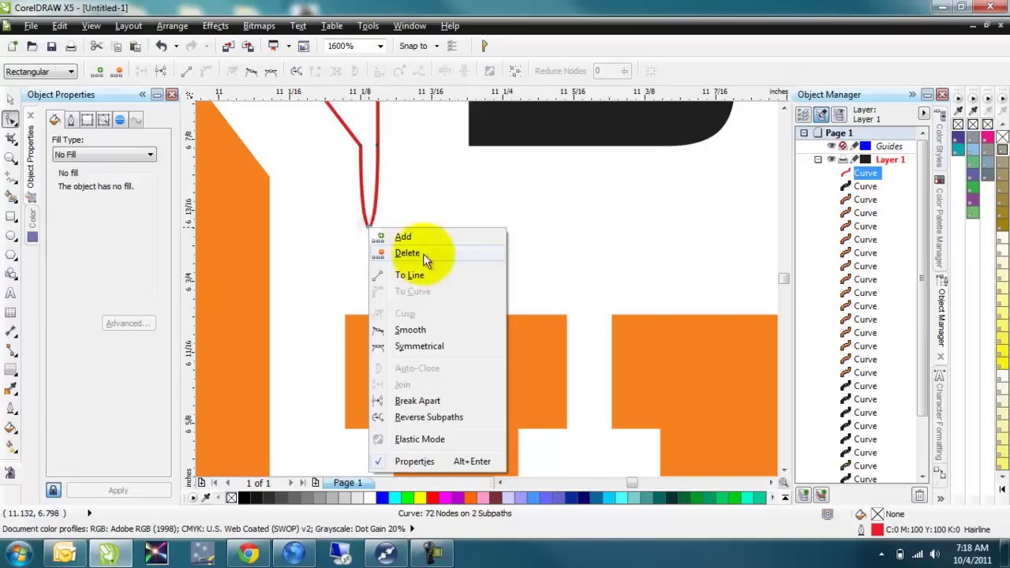
pyautogui.click(426, 276)
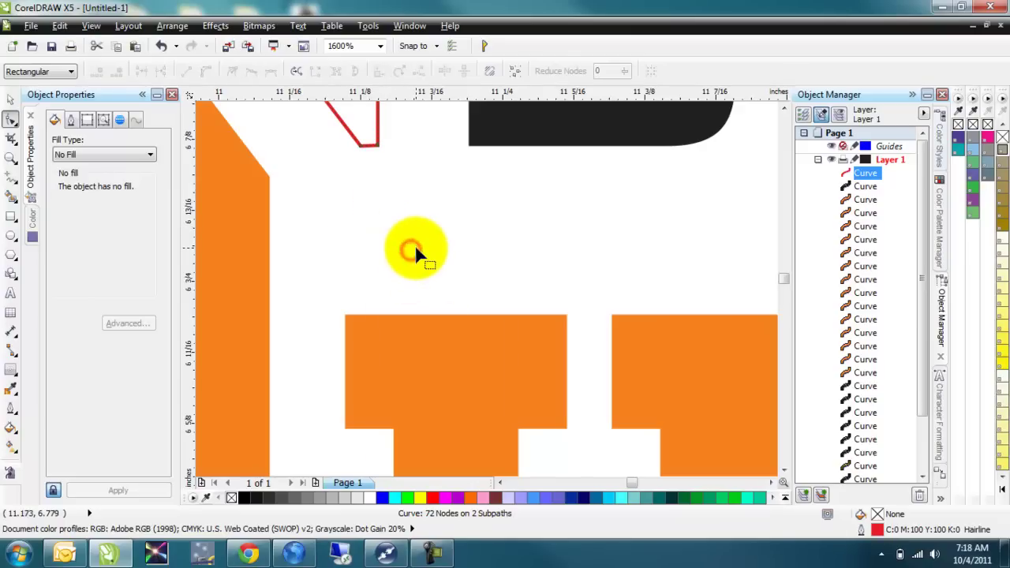
pyautogui.press('F4')
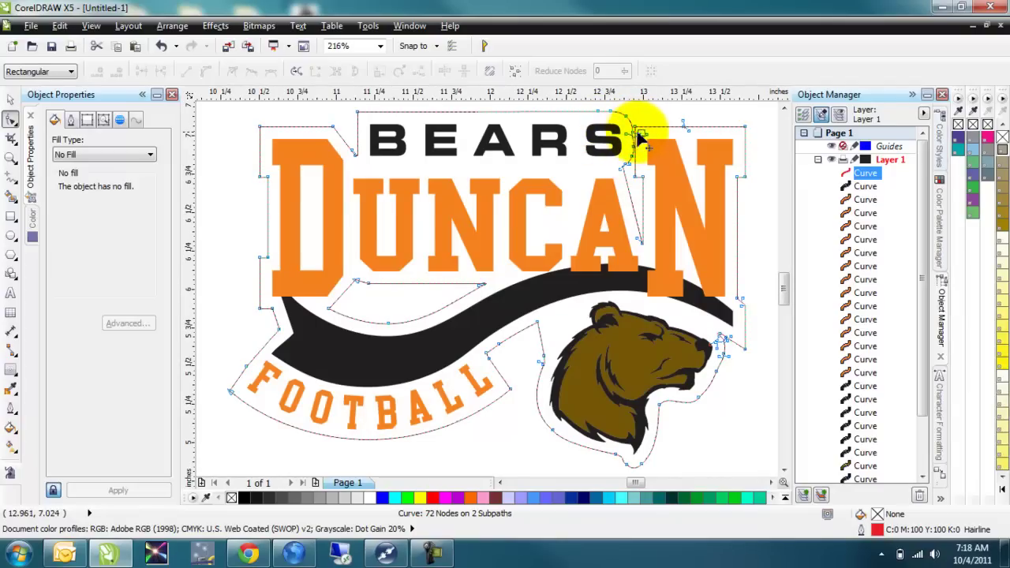
# - Delete the contour nodes near the N and between the S and N
pyautogui.moveTo(668, 112); pyautogui.dragTo(700, 140)
pyautogui.press('Delete')
pyautogui.moveTo(597, 150); pyautogui.dragTo(684, 250)
pyautogui.press('Delete')
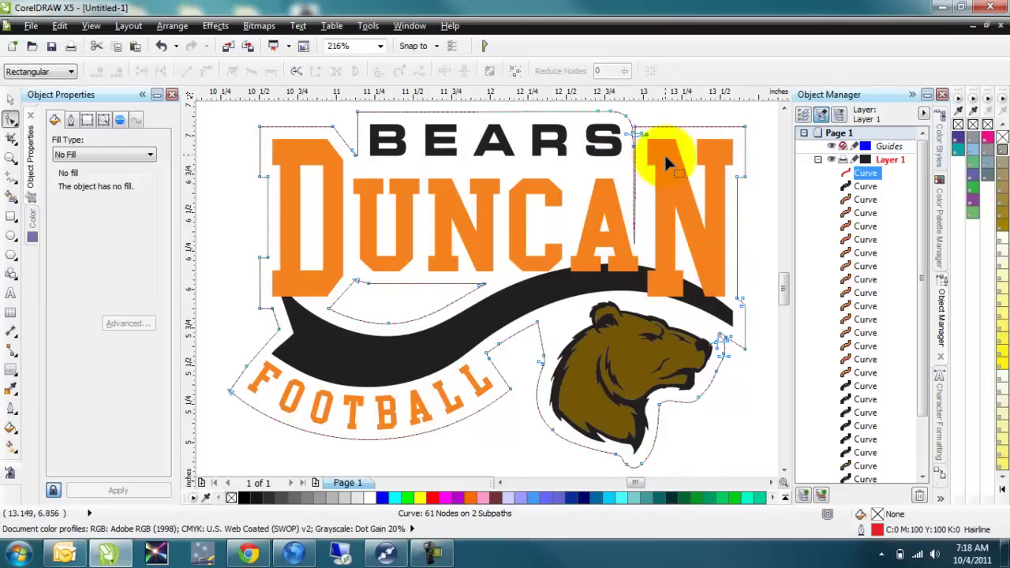
pyautogui.scroll(3, 641, 133)
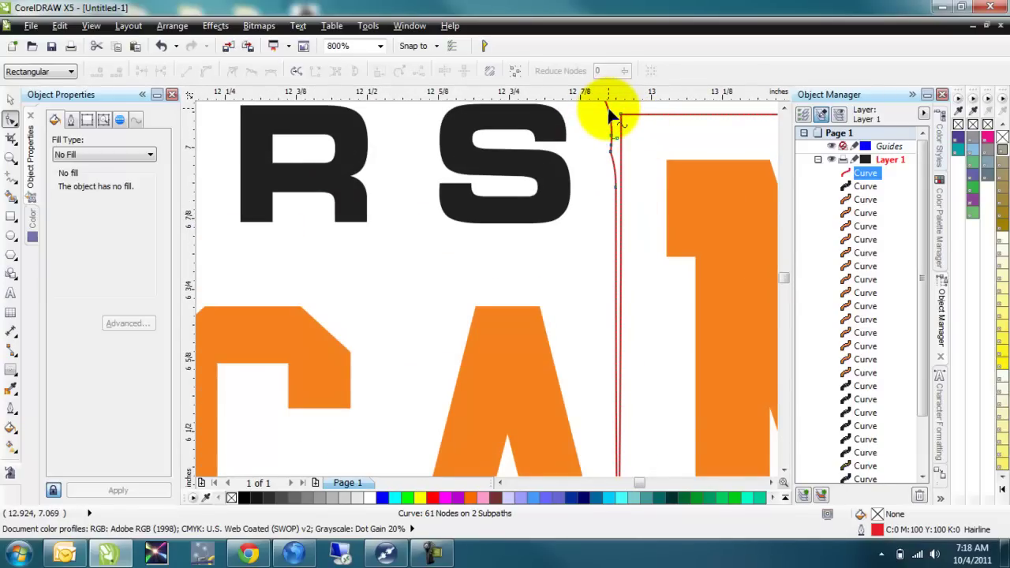
pyautogui.click(782, 108)
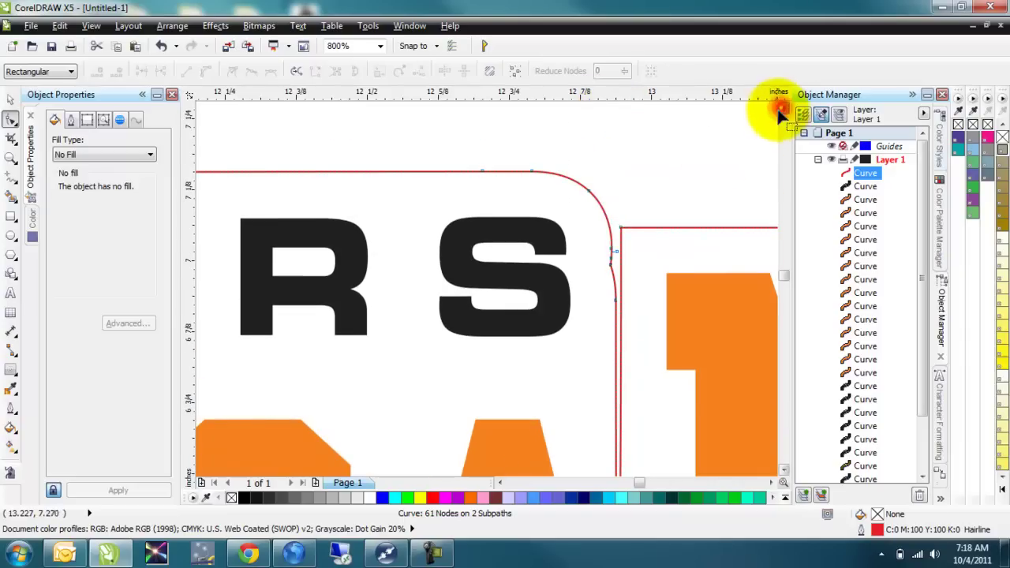
# - Add a corner node, delete the extras, straighten the segment to a line, and deselect the contour
pyautogui.doubleClick(607, 217)
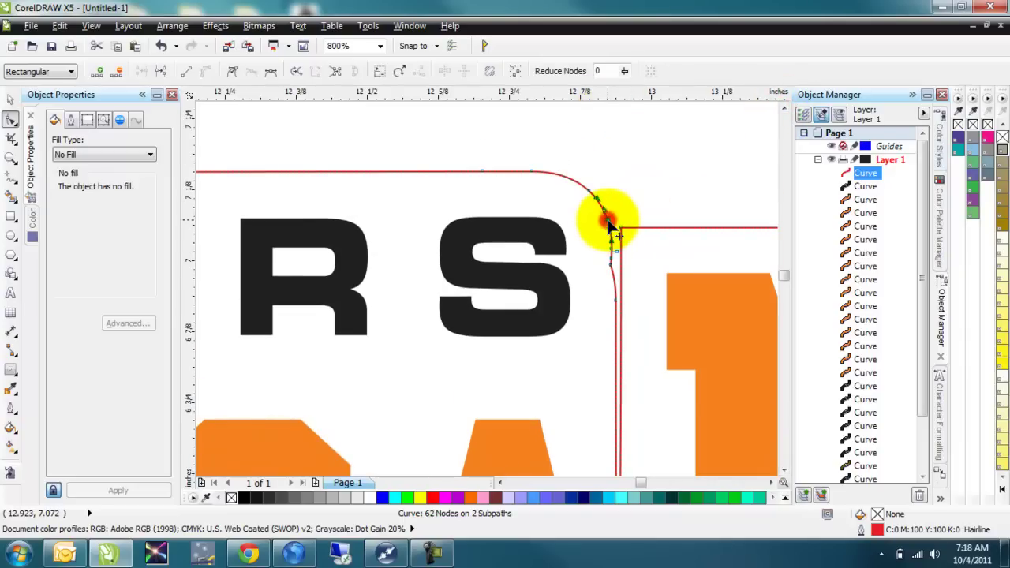
pyautogui.moveTo(590, 227); pyautogui.dragTo(649, 338)
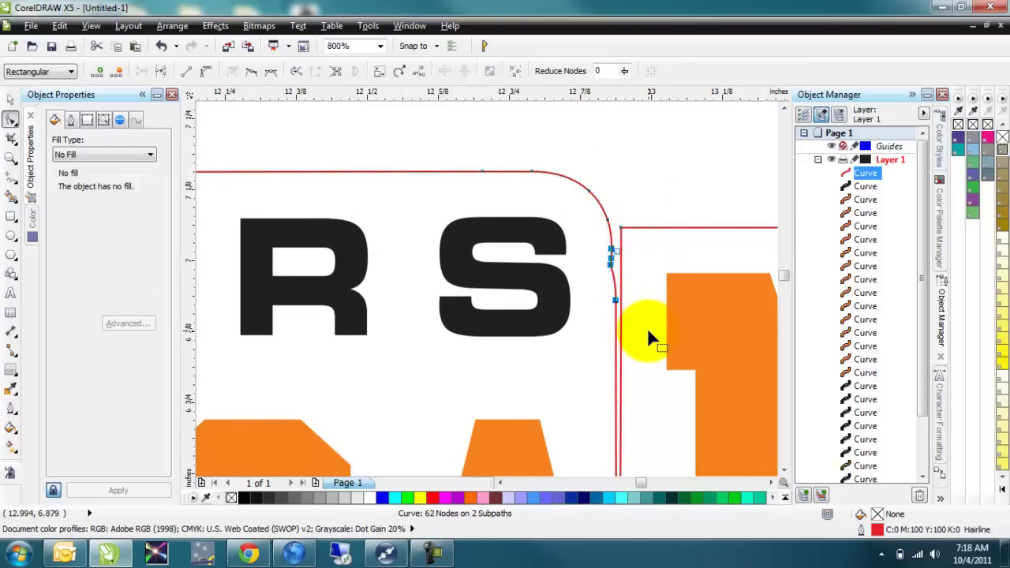
pyautogui.press('Delete')
pyautogui.rightClick(620, 250)
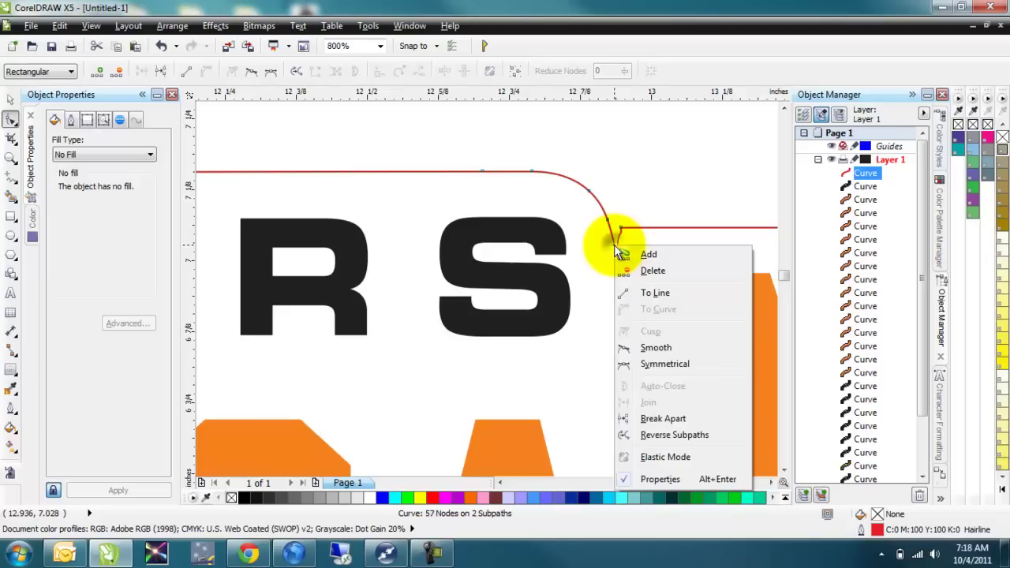
pyautogui.click(655, 293)
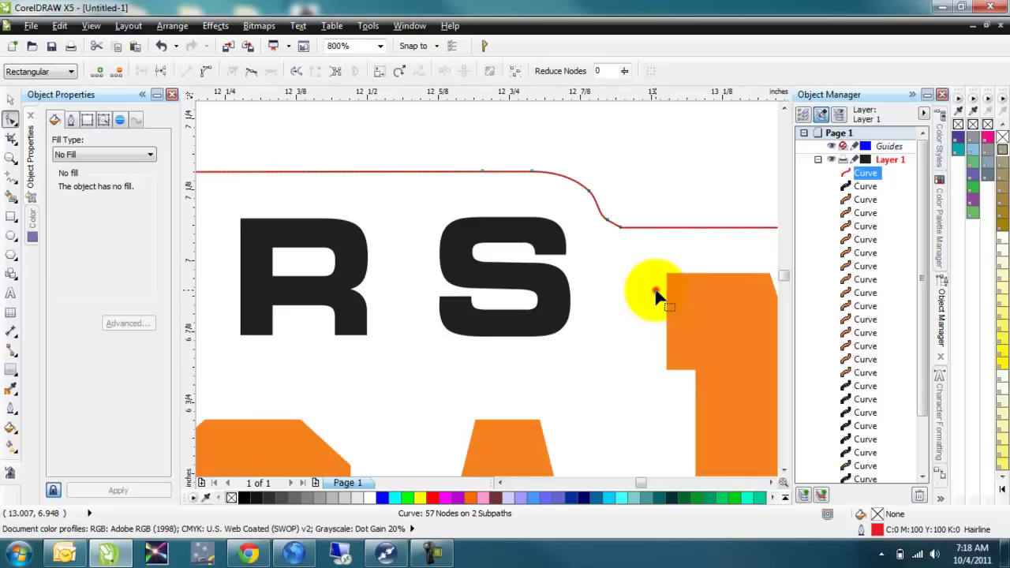
pyautogui.press('F4')
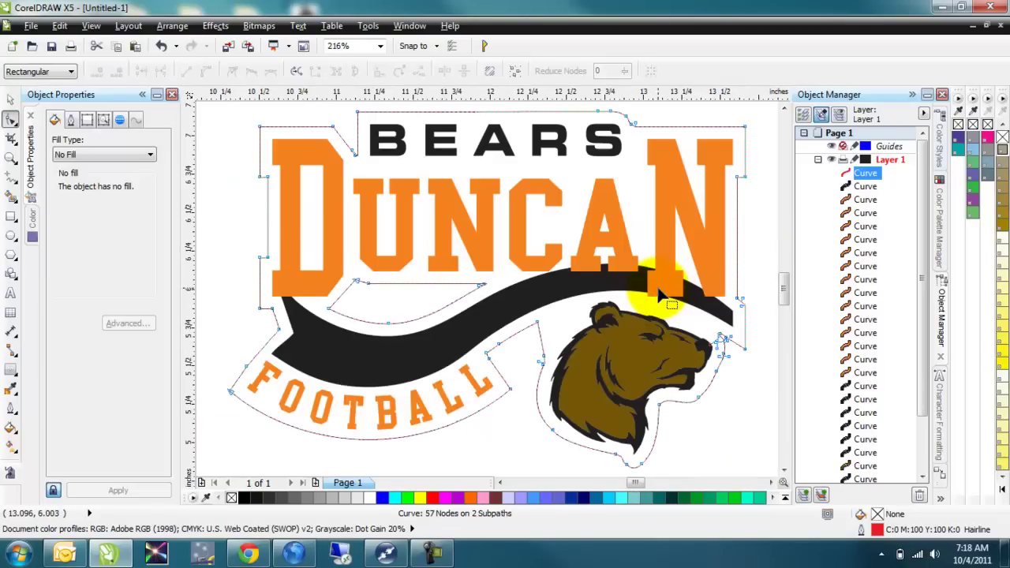
pyautogui.press('space')
pyautogui.click(226, 213)
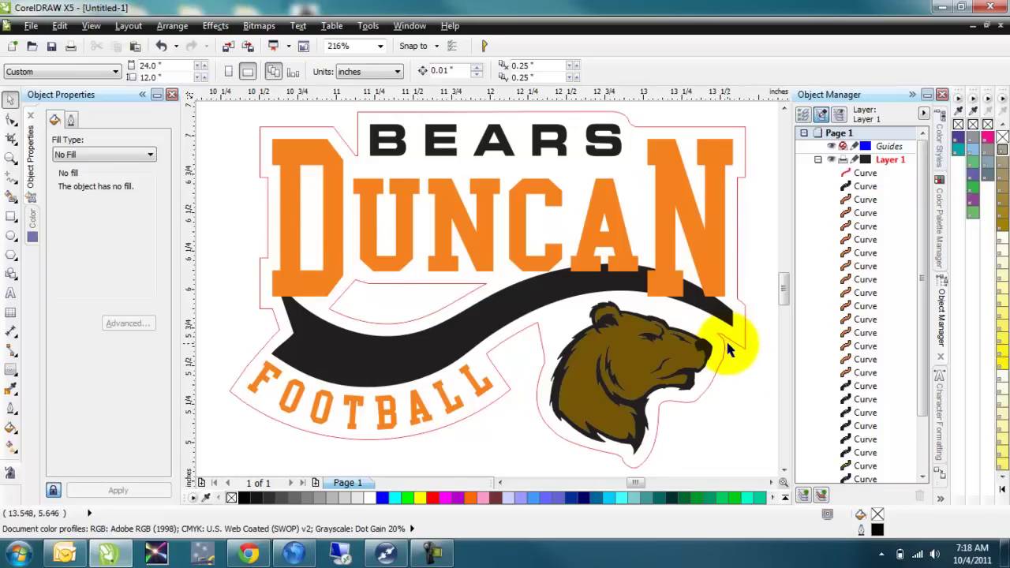
# - Zoom to the bear's nose and delete the three nodes at the contour's tip
pyautogui.scroll(4, 727, 344)
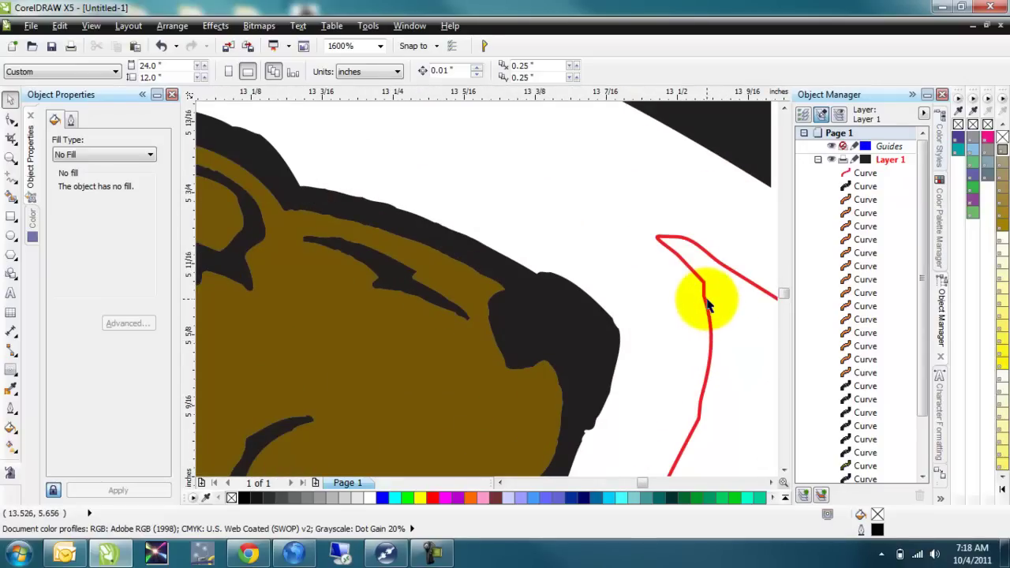
pyautogui.doubleClick(707, 306)
pyautogui.click(701, 250)
pyautogui.moveTo(631, 215); pyautogui.dragTo(694, 274)
pyautogui.press('Delete')
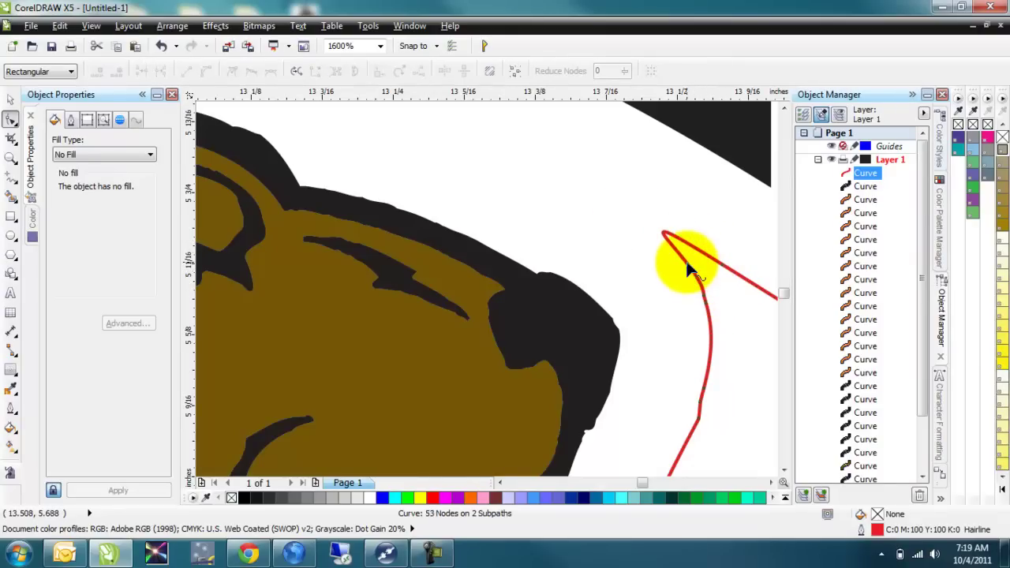
# - Straighten the tip segment to a line and delete extra nodes near the nose, leaving 50 nodes
pyautogui.rightClick(687, 269)
pyautogui.click(737, 309)
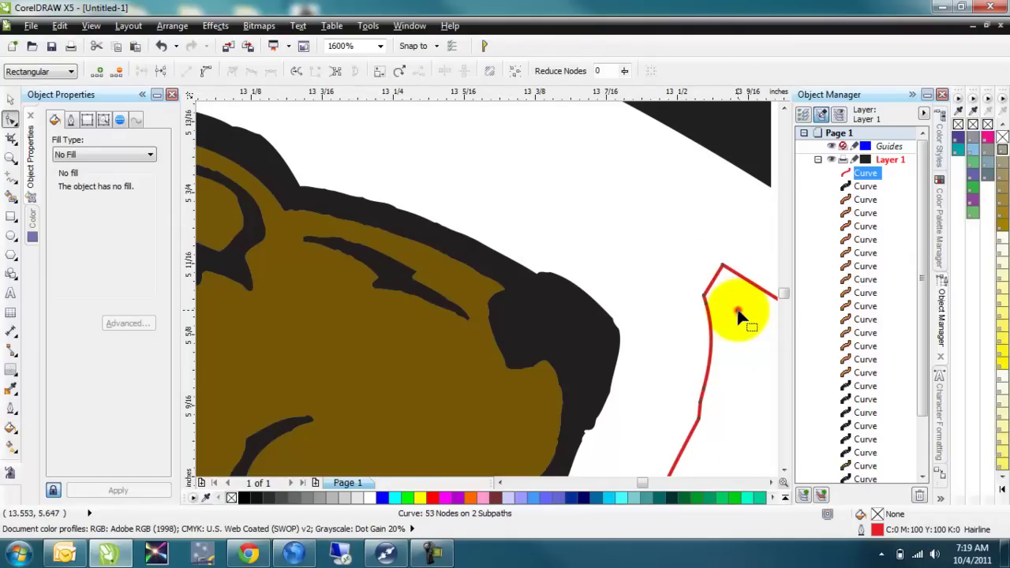
pyautogui.scroll(-2, 737, 309)
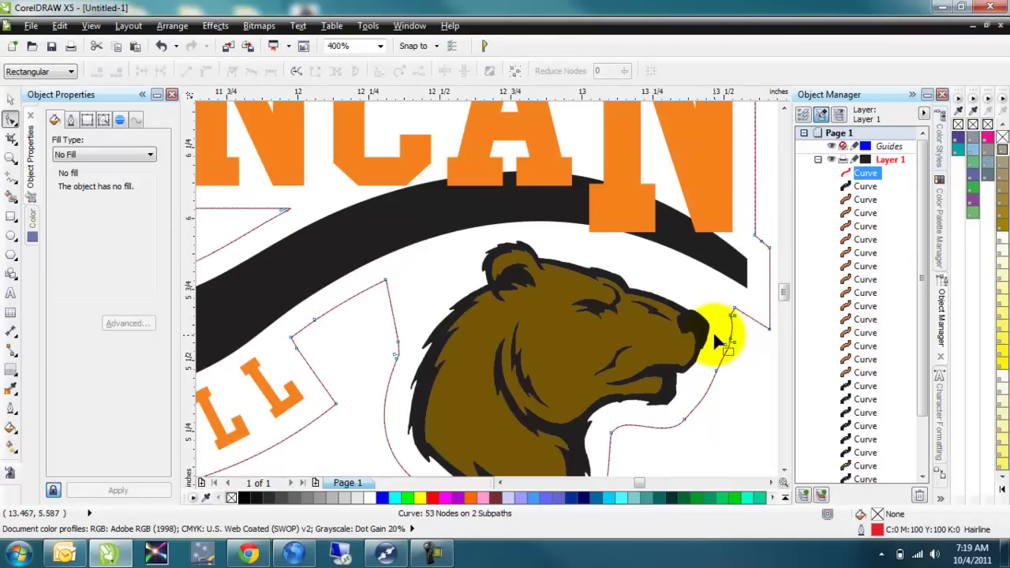
pyautogui.press('Delete')
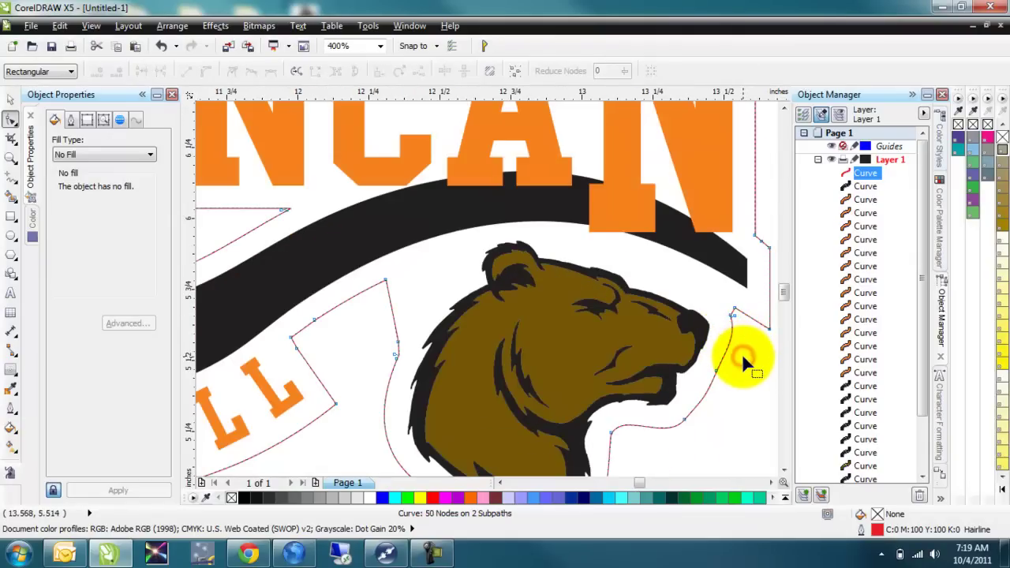
pyautogui.press('space')
pyautogui.hotkey('shift', 'F2')
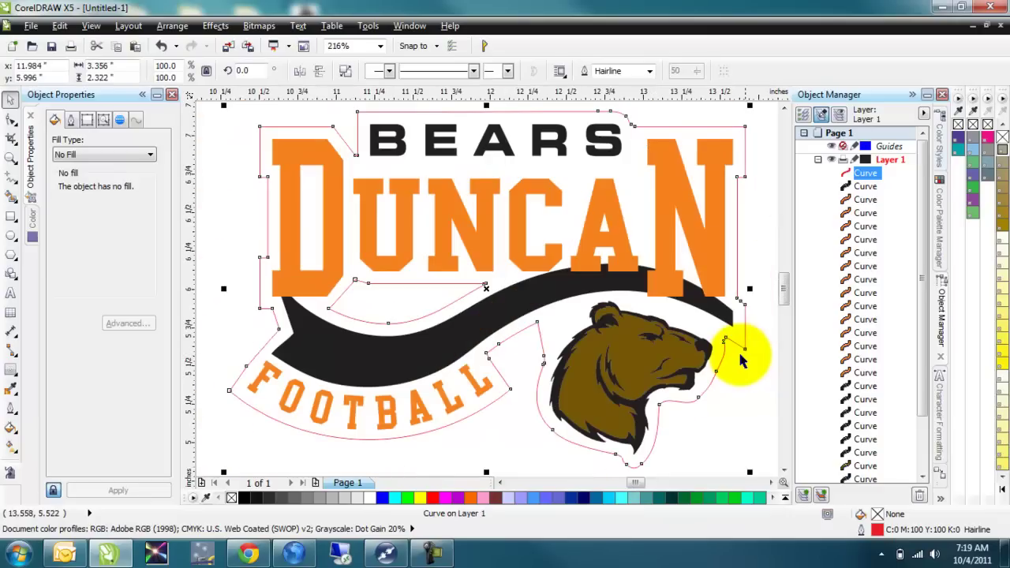
pyautogui.press('space')
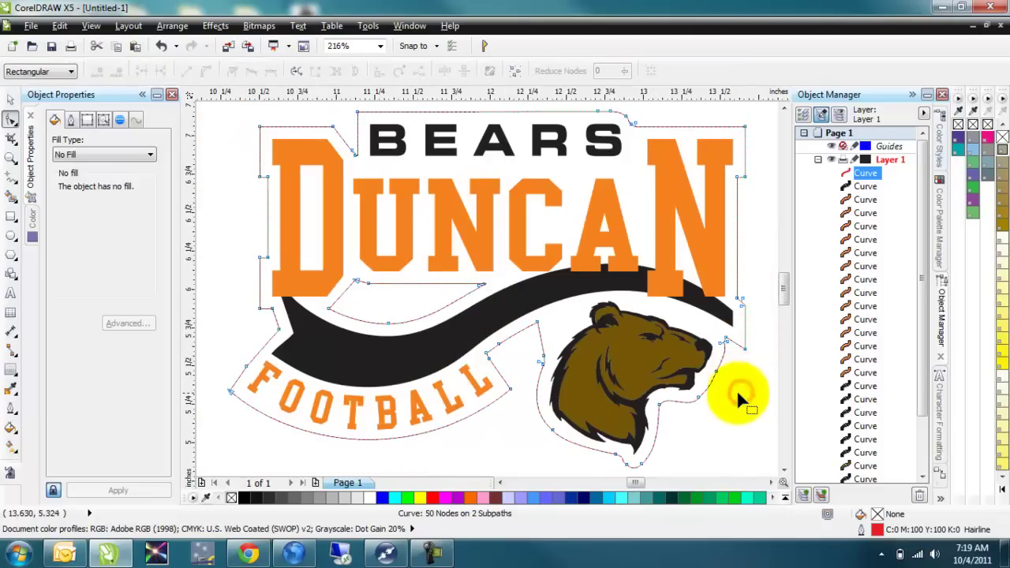
pyautogui.click(11, 102)
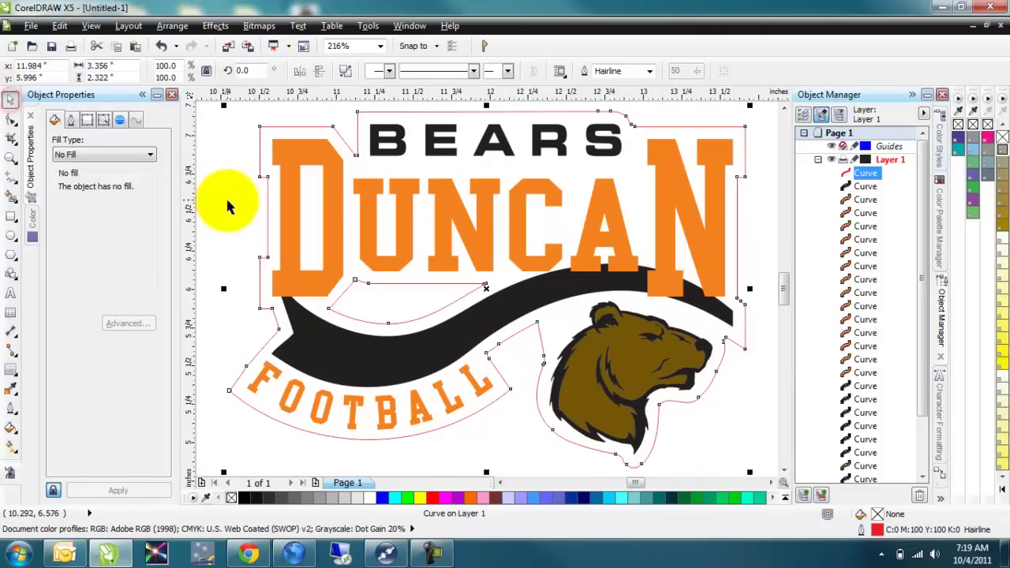
pyautogui.click(221, 199)
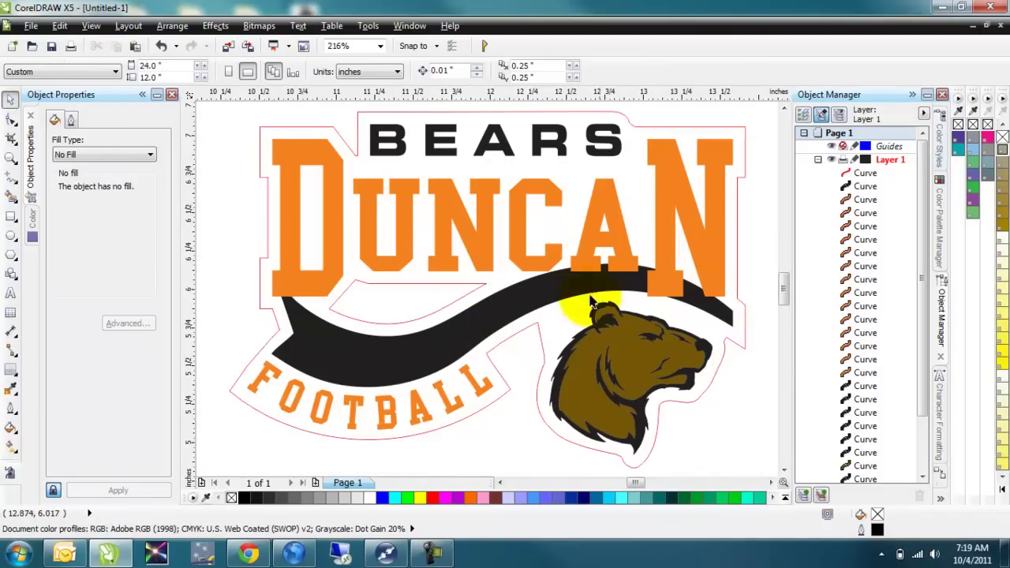